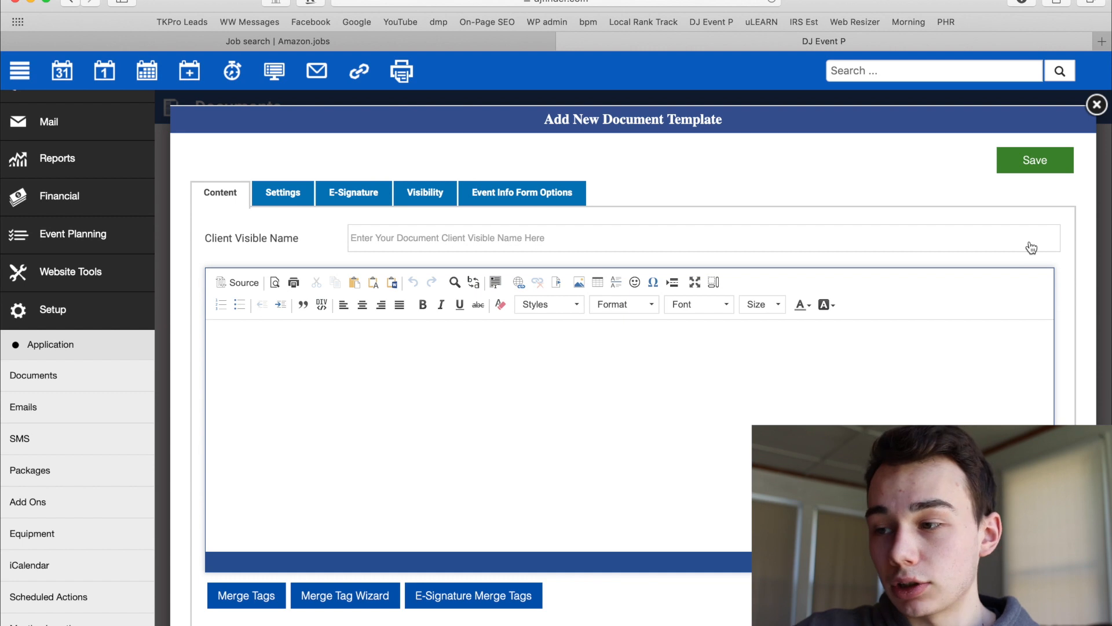
- Close the new document template form and preview the Regular Event Contract document
{"action": "left_click", "coordinate": [1097, 104]}
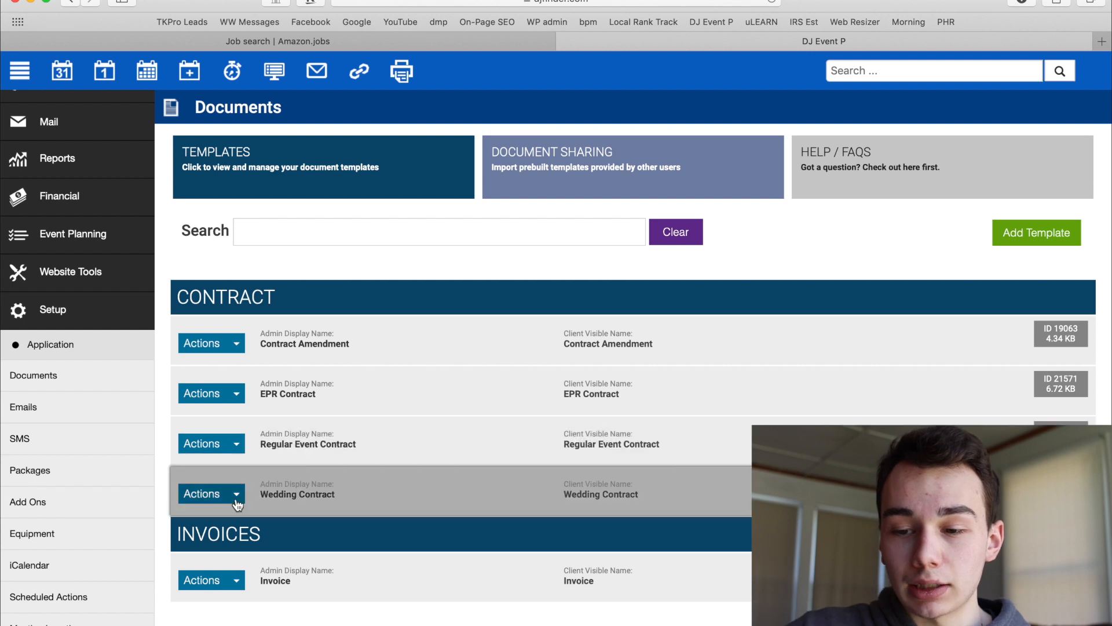
{"action": "left_click", "coordinate": [241, 503]}
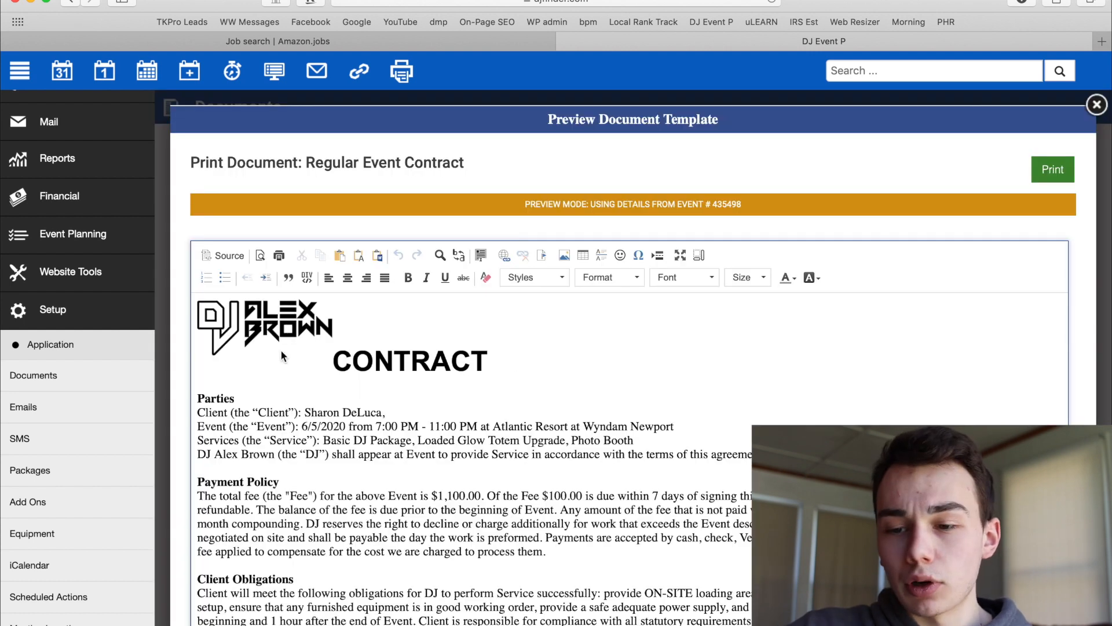
{"action": "key", "text": "Escape"}
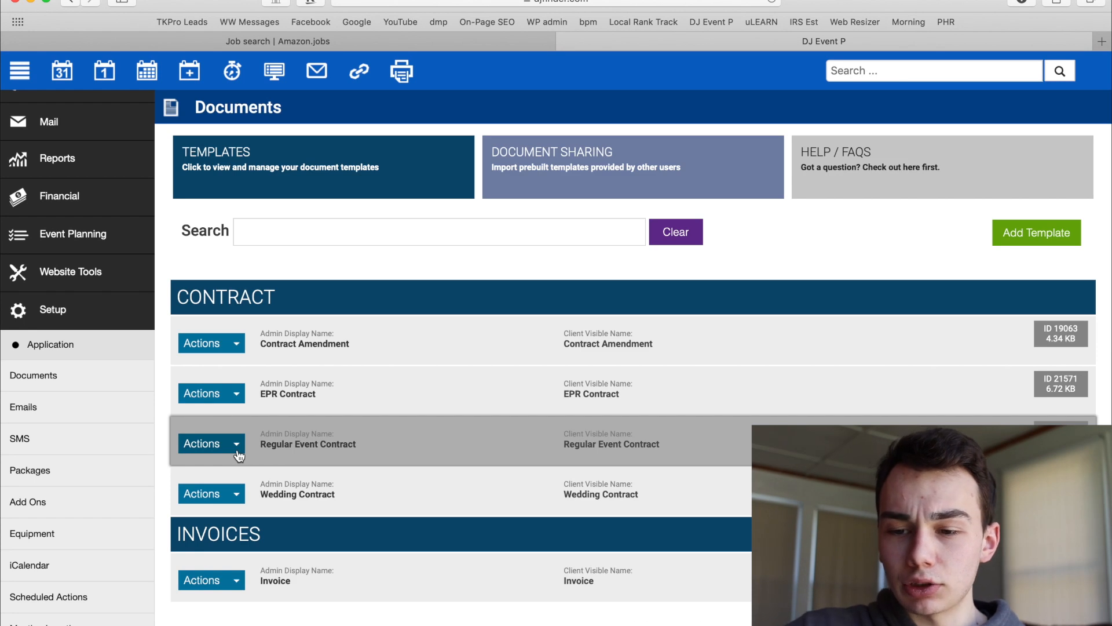
- Open the Regular Event Contract template for editing and review its contract text and merge tags
{"action": "left_click", "coordinate": [239, 456]}
{"action": "left_click", "coordinate": [248, 467]}
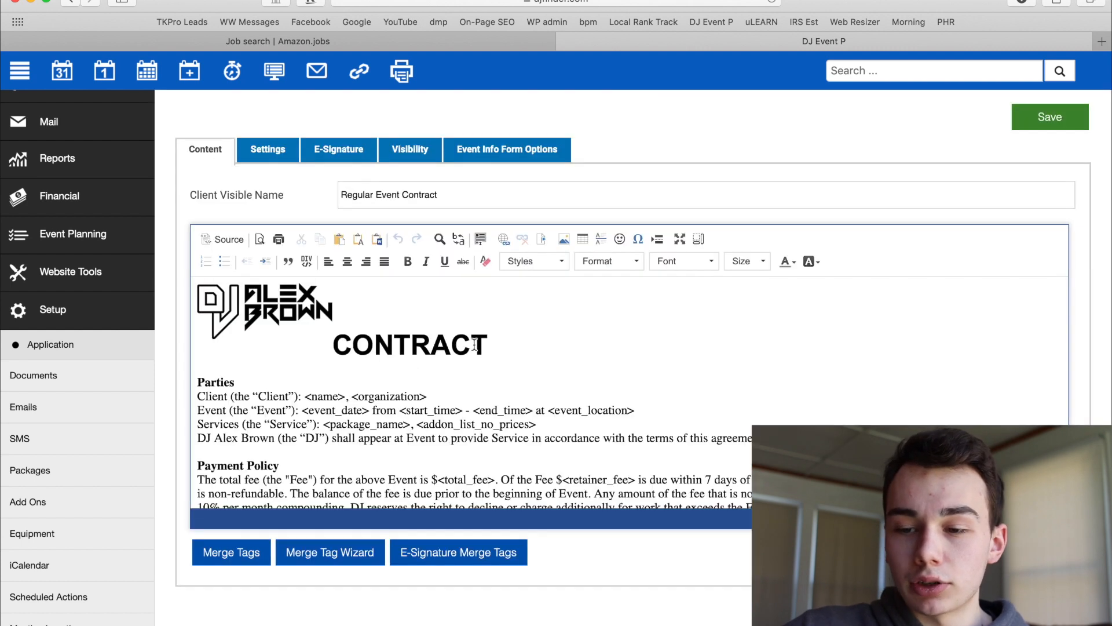
{"action": "scroll", "coordinate": [476, 345], "scroll_direction": "down", "scroll_amount": 3}
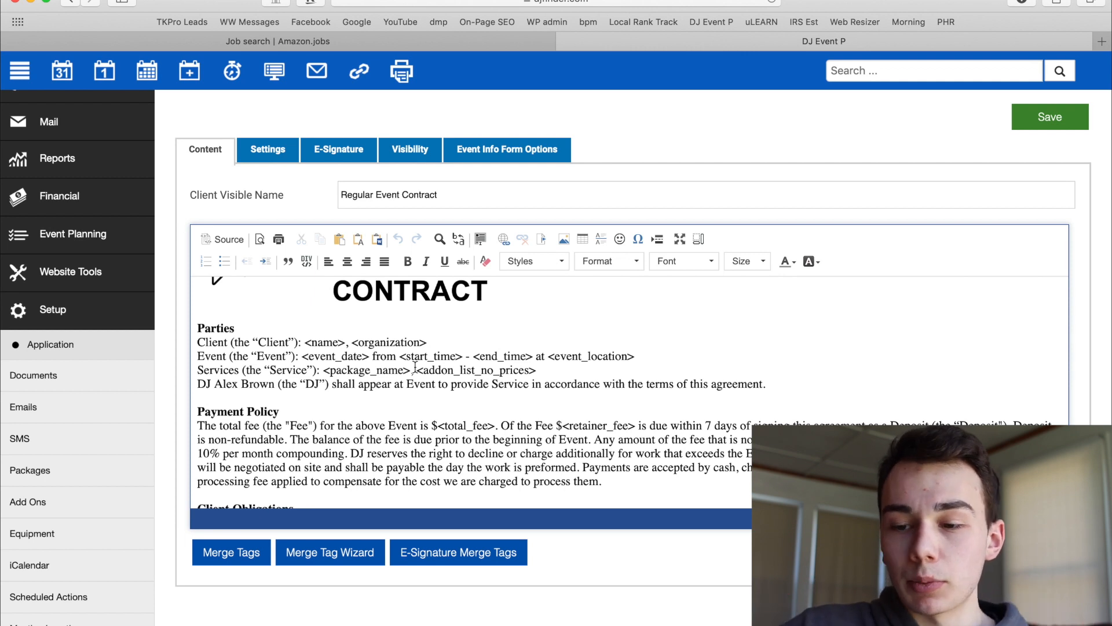
{"action": "scroll", "coordinate": [441, 448], "scroll_direction": "down", "scroll_amount": 15}
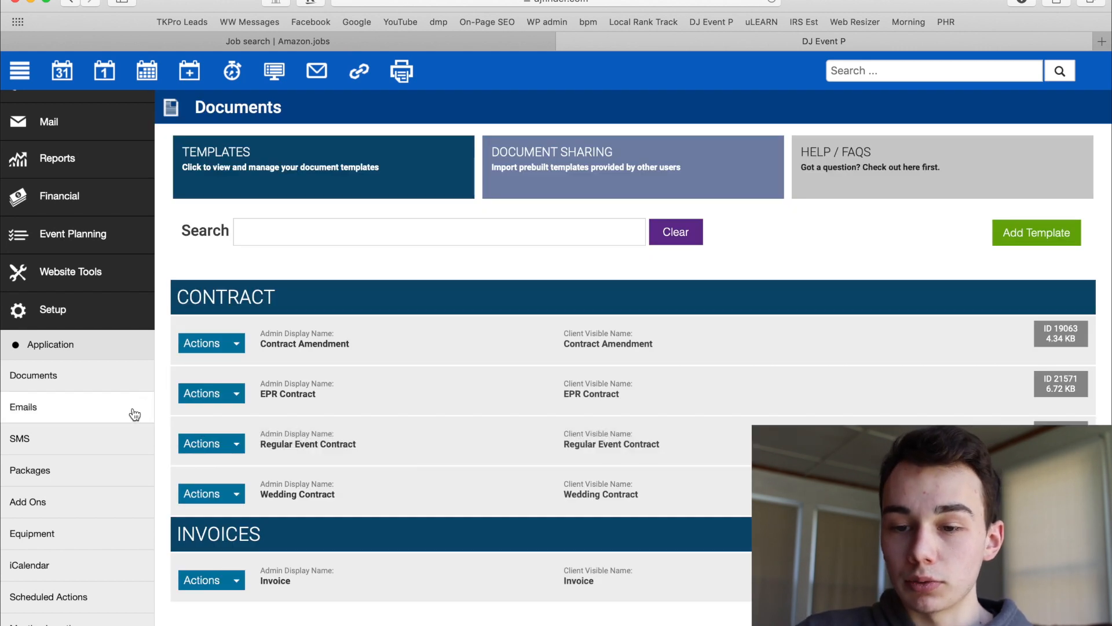
- Go to the email templates and open the Contract Notification template for editing
{"action": "left_click", "coordinate": [134, 414]}
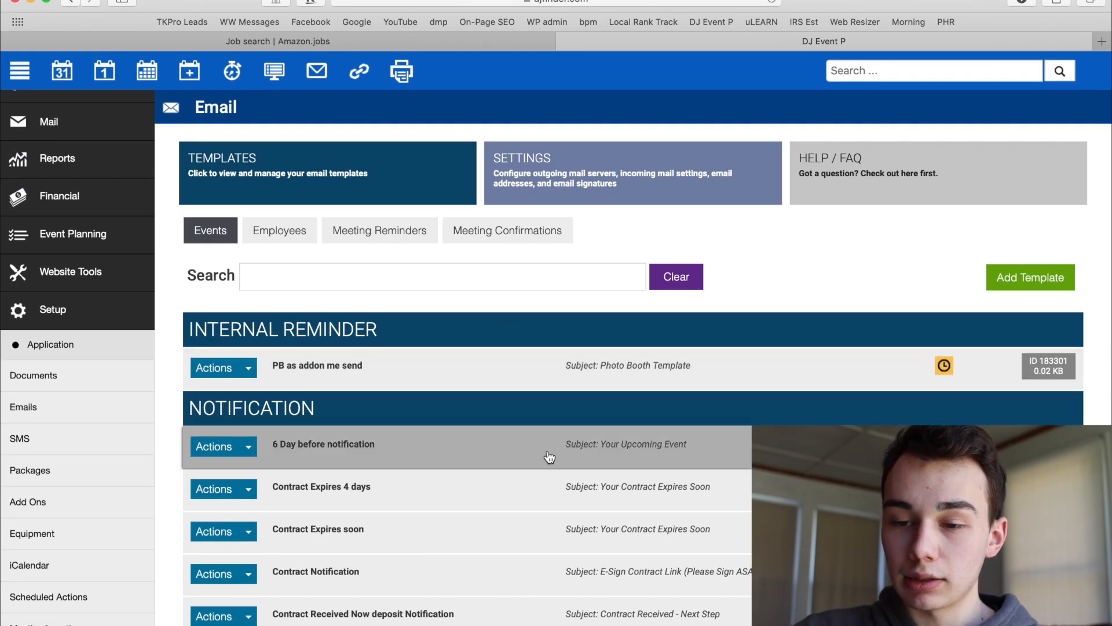
{"action": "scroll", "coordinate": [528, 438], "scroll_direction": "down", "scroll_amount": 2}
{"action": "scroll", "coordinate": [550, 457], "scroll_direction": "down", "scroll_amount": 2}
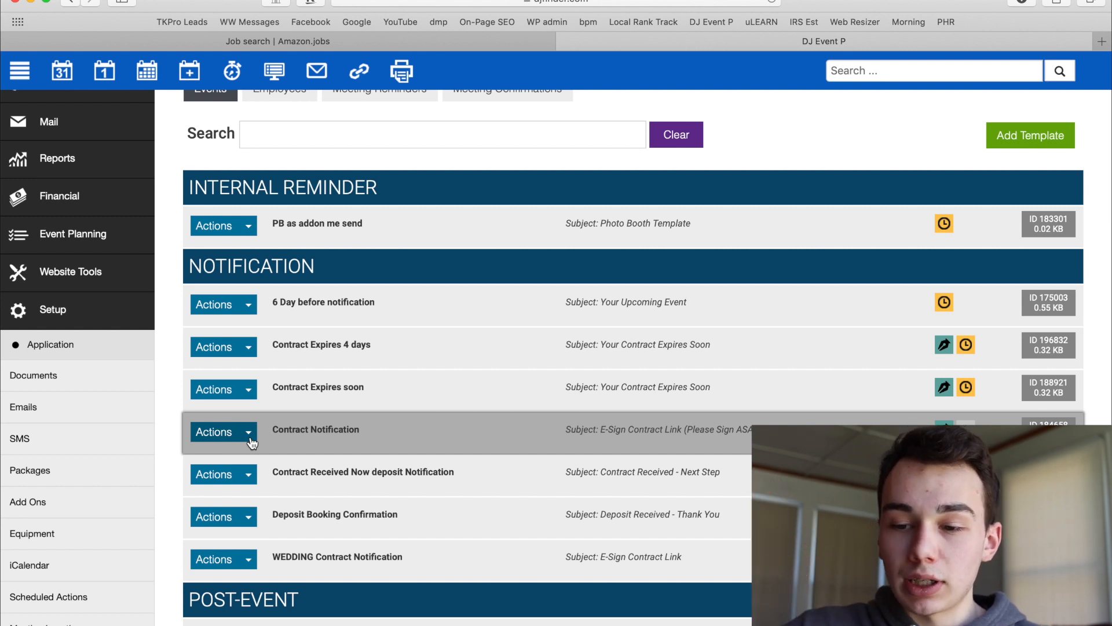
{"action": "left_click", "coordinate": [354, 449]}
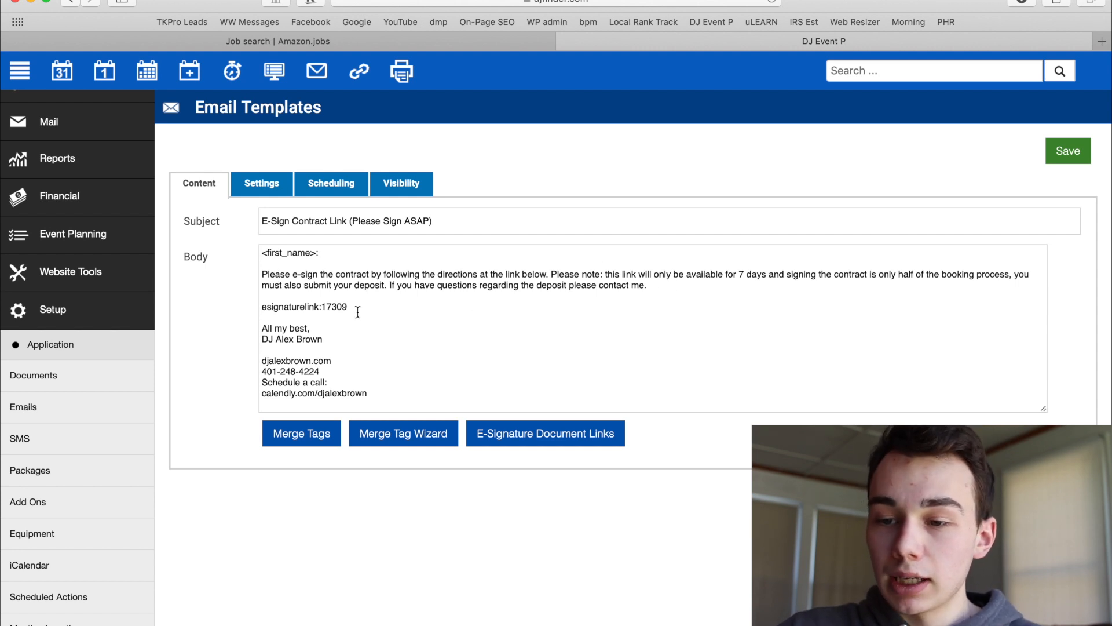
- Examine the e-signature link in the email body and the documents available for e-signature links
{"action": "left_click_drag", "start_coordinate": [357, 312], "coordinate": [249, 307]}
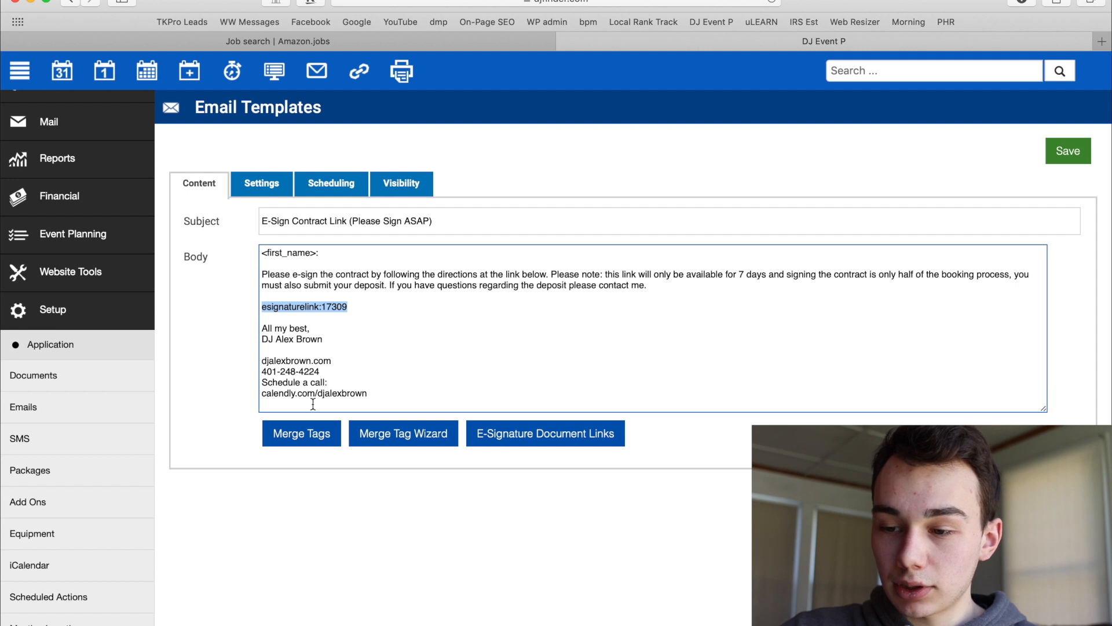
{"action": "left_click", "coordinate": [534, 437]}
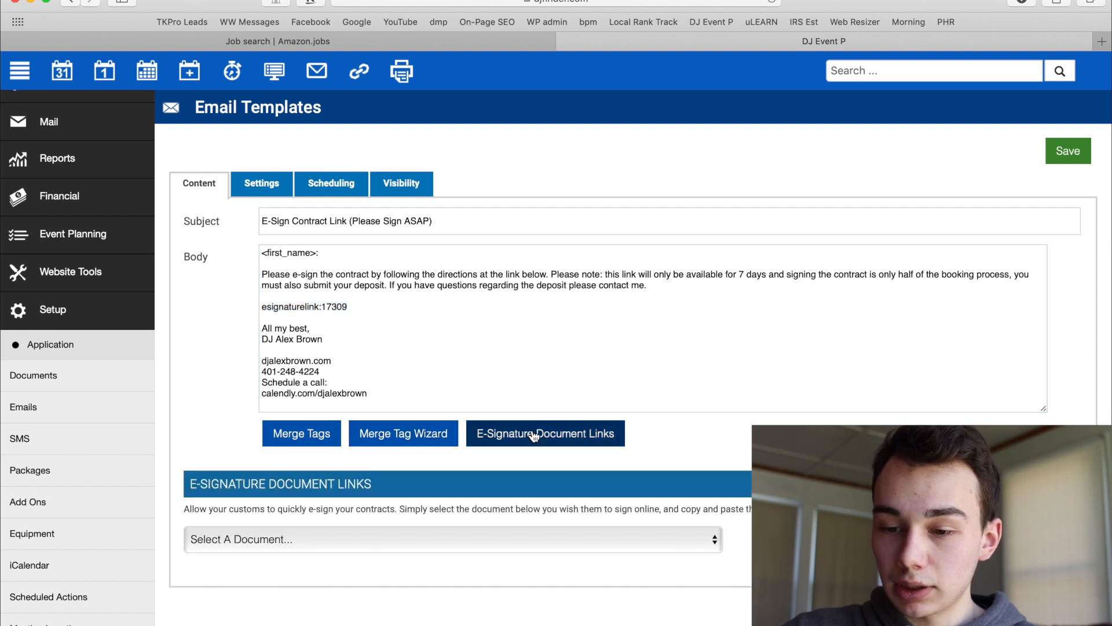
{"action": "left_click", "coordinate": [546, 539]}
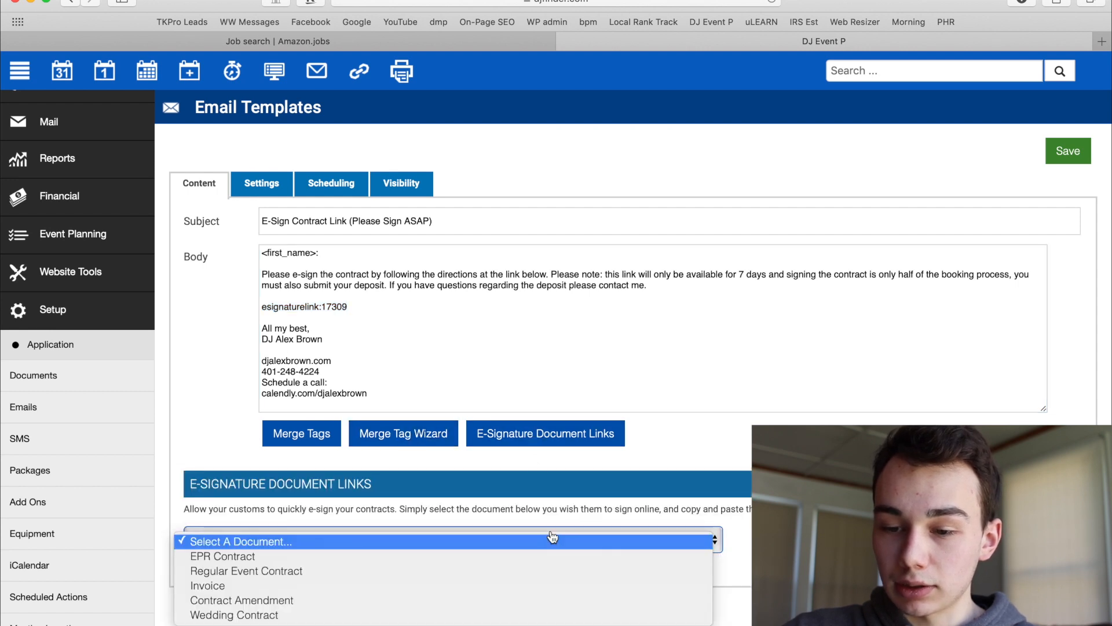
{"action": "left_click", "coordinate": [742, 430]}
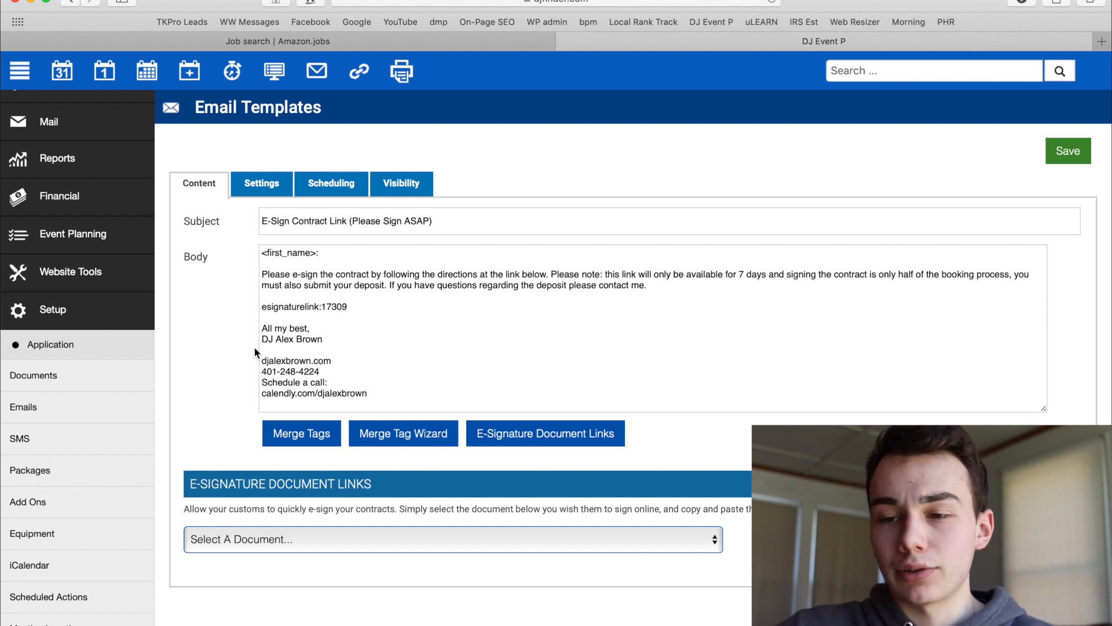
- Review the scheduling, settings and visibility options of the Contract Notification email template
{"action": "left_click", "coordinate": [325, 183]}
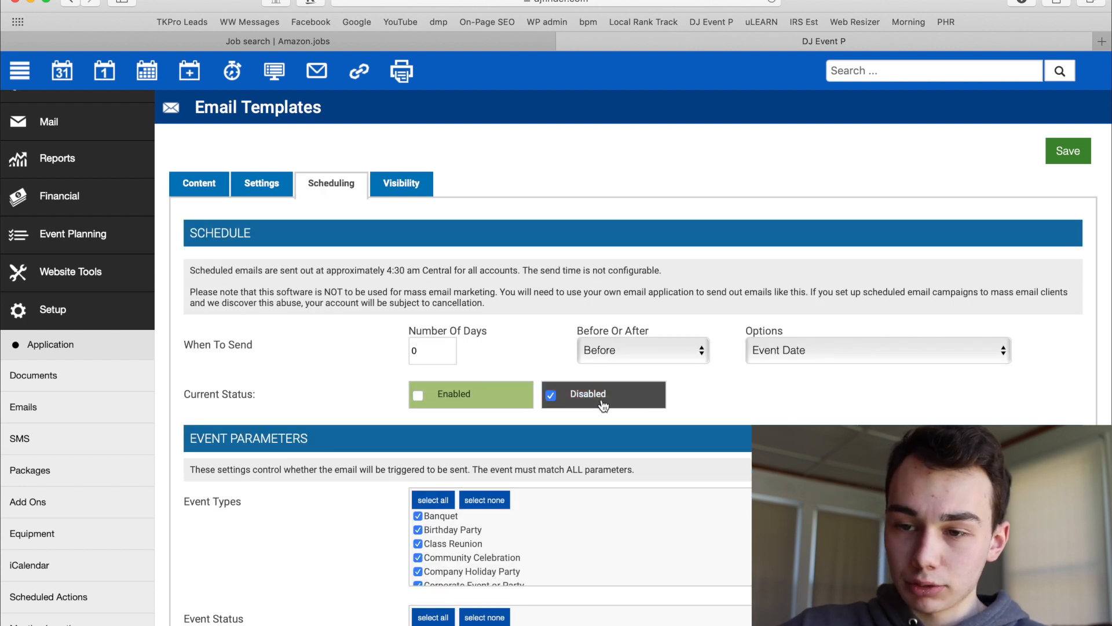
{"action": "left_click", "coordinate": [261, 183]}
{"action": "scroll", "coordinate": [236, 172], "scroll_direction": "down", "scroll_amount": 3}
{"action": "scroll", "coordinate": [232, 150], "scroll_direction": "up", "scroll_amount": 3}
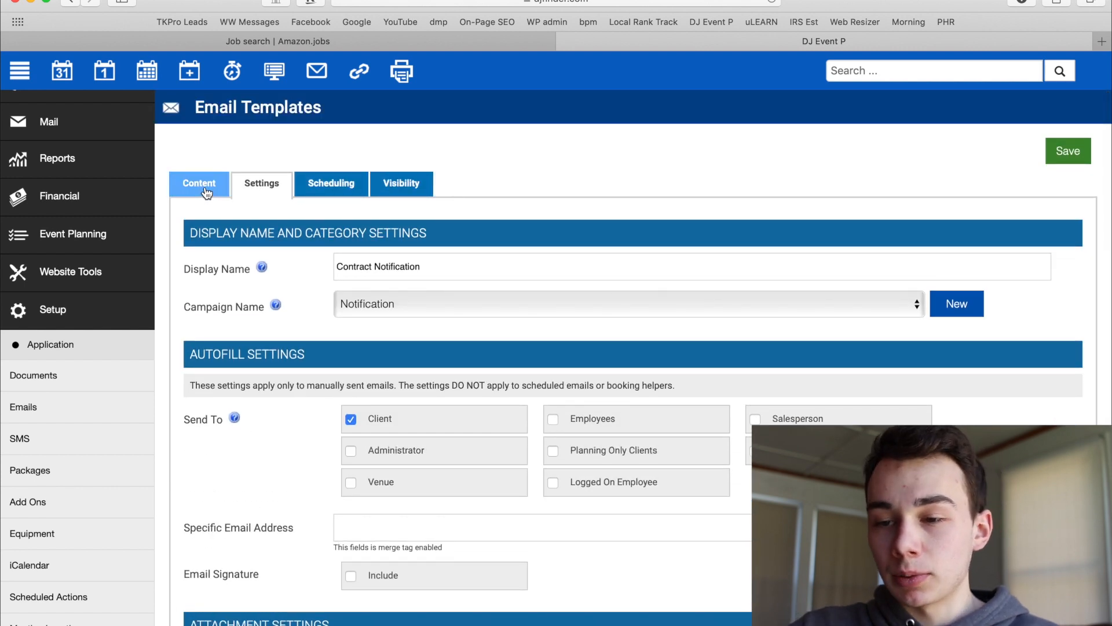
{"action": "left_click", "coordinate": [390, 191]}
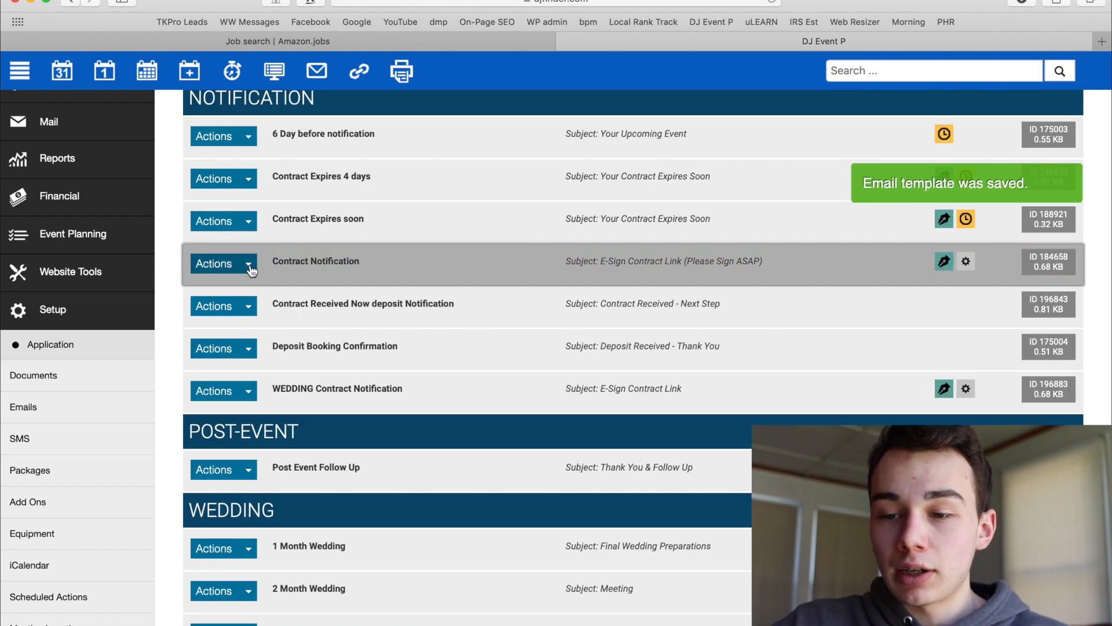
- Review the content and scheduling of the Contract Received Now deposit Notification email template, saving it on exit
{"action": "scroll", "coordinate": [250, 270], "scroll_direction": "down", "scroll_amount": 2}
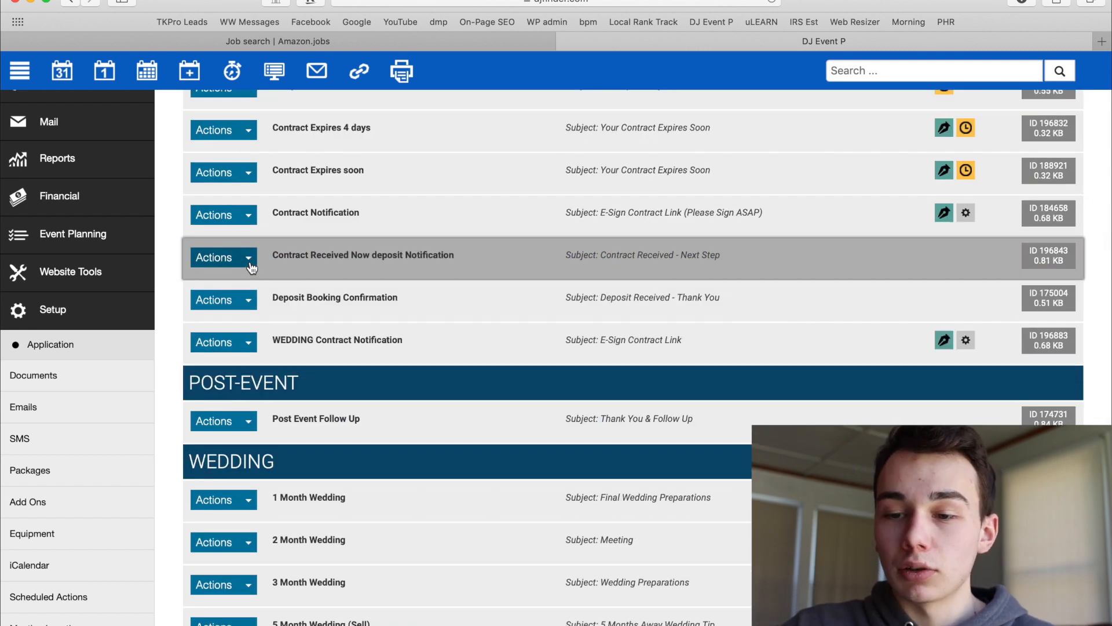
{"action": "left_click", "coordinate": [250, 262]}
{"action": "left_click", "coordinate": [246, 283]}
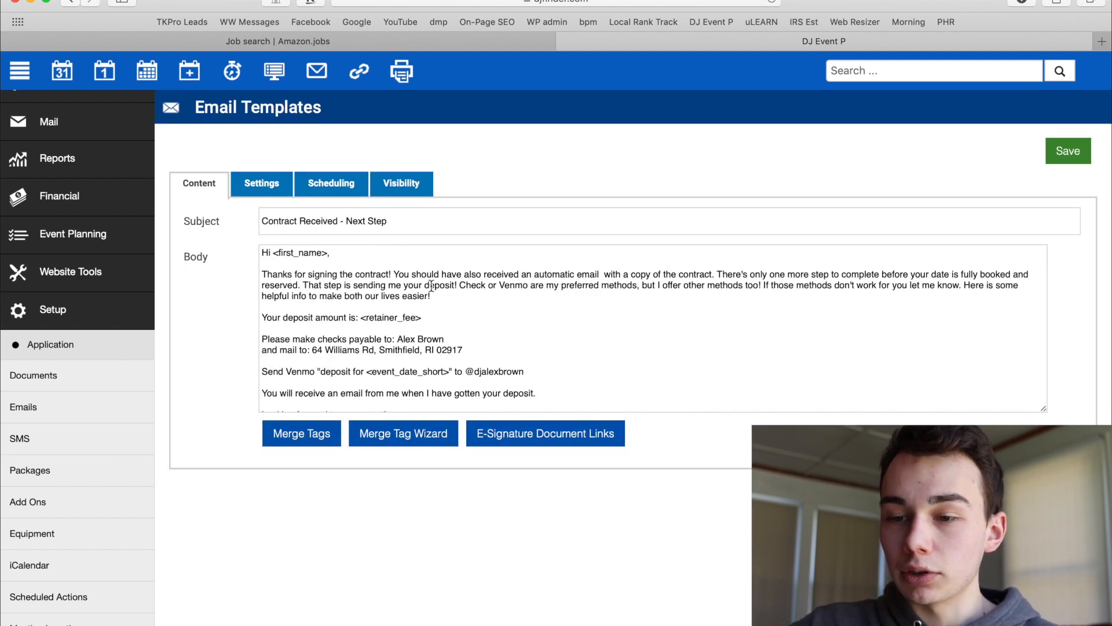
{"action": "left_click", "coordinate": [339, 191]}
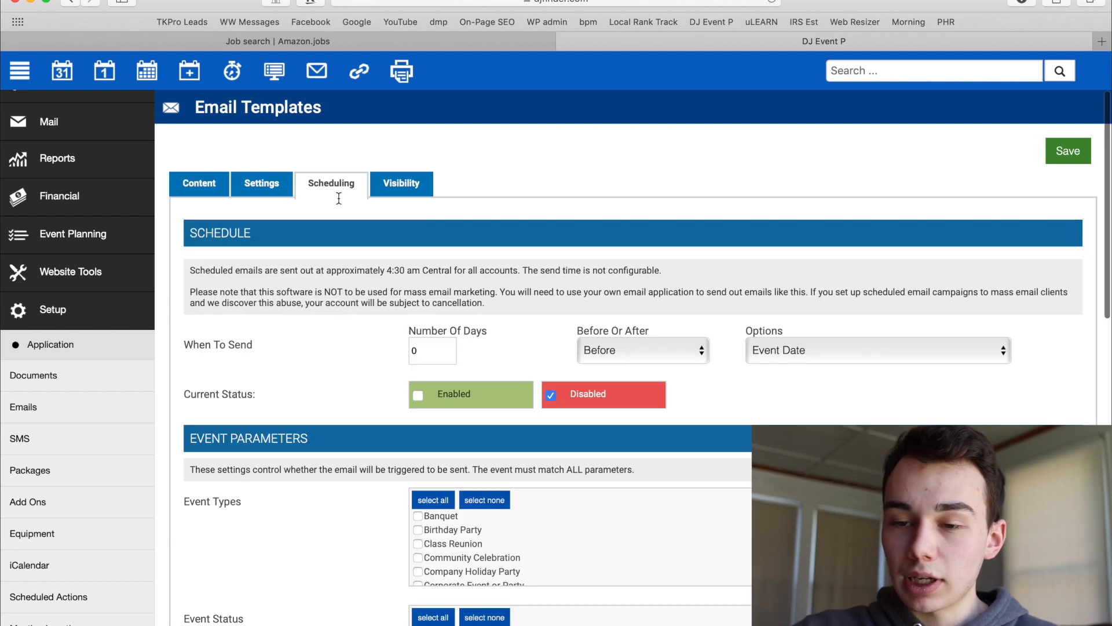
{"action": "left_click", "coordinate": [225, 190]}
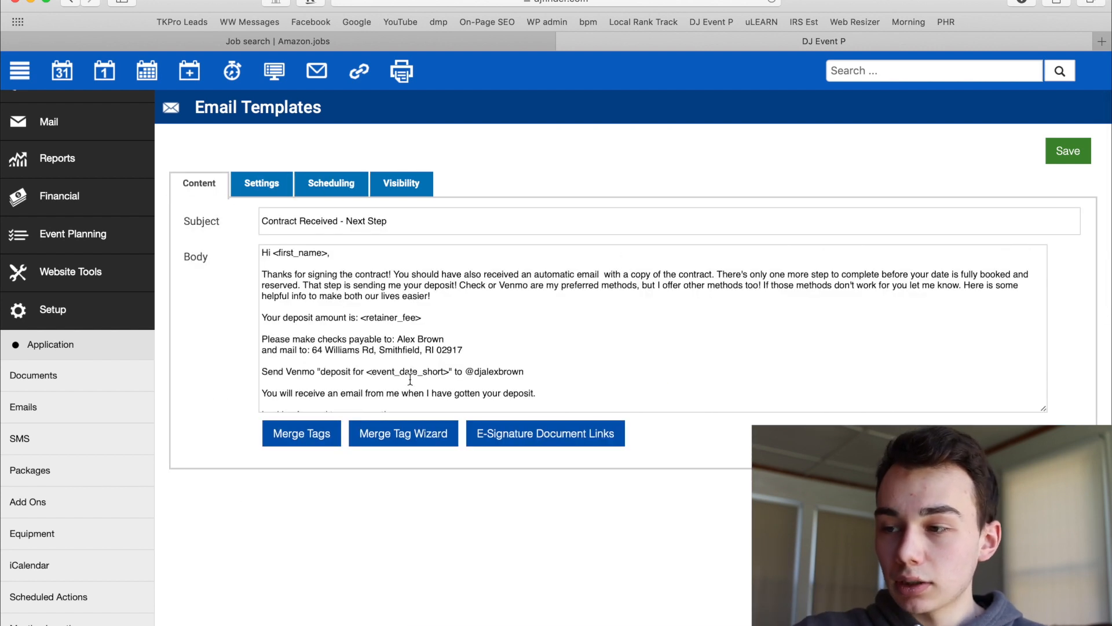
{"action": "left_click", "coordinate": [1066, 166]}
- Open the Contract Expires 4 days email template for editing and read its message body
{"action": "scroll", "coordinate": [347, 273], "scroll_direction": "up", "scroll_amount": 3}
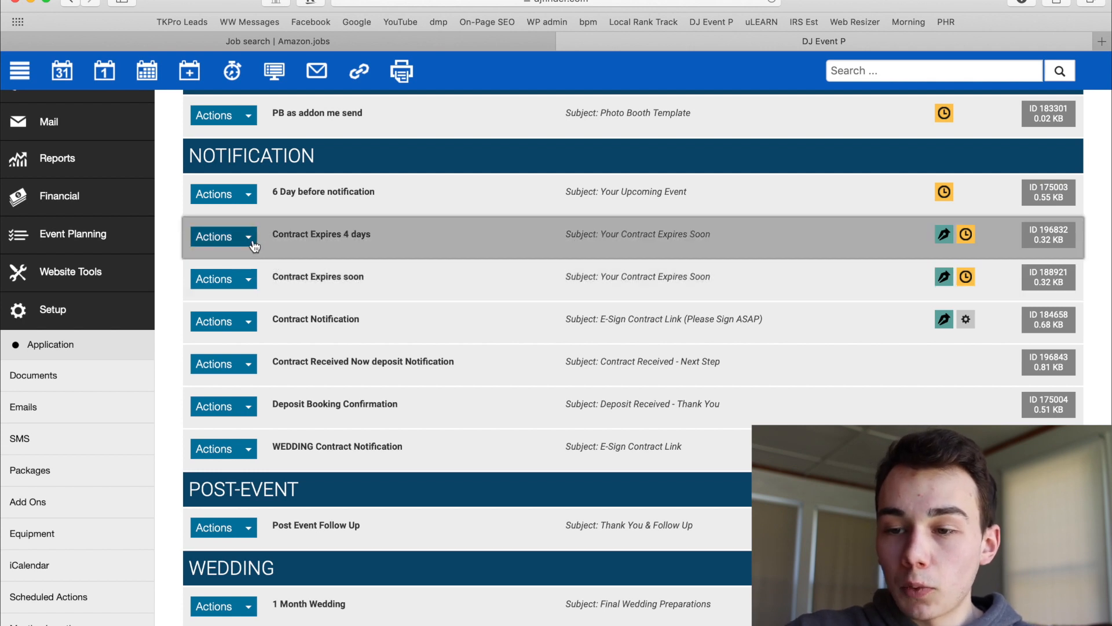
{"action": "left_click", "coordinate": [252, 243]}
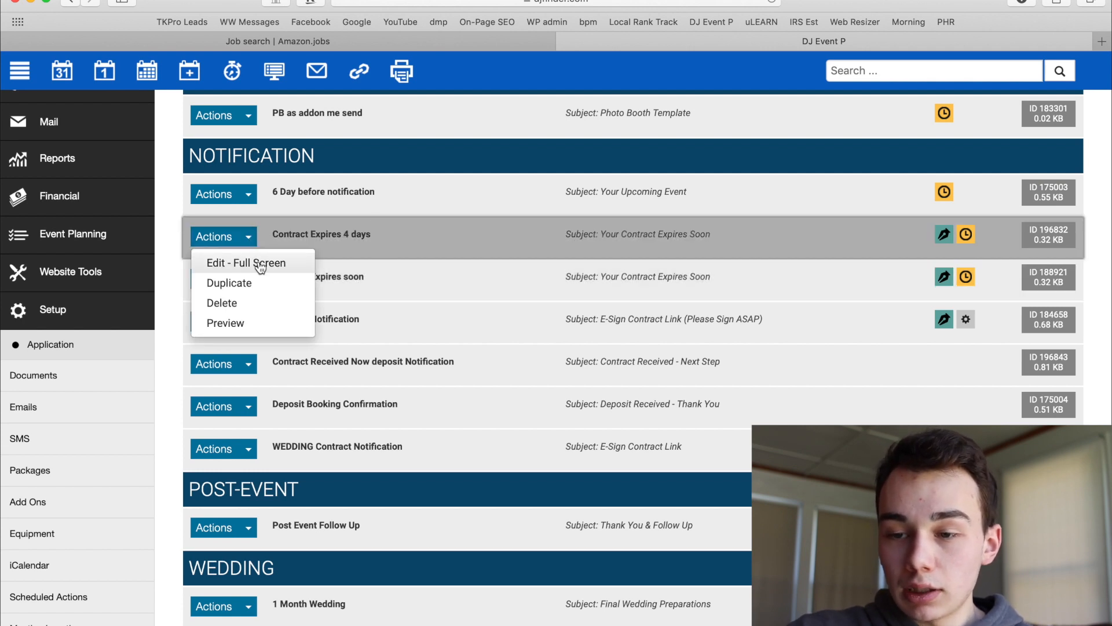
{"action": "left_click", "coordinate": [260, 264]}
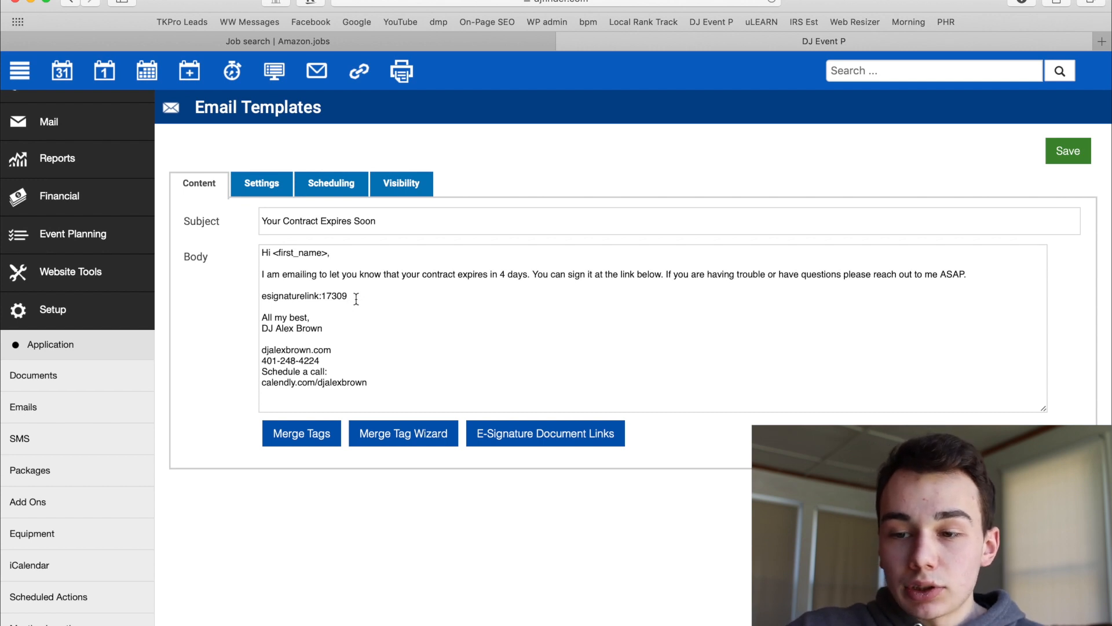
- Reopen the Contract Expires 4 days email template to check its send schedule and event parameters, saving it on exit
{"action": "scroll", "coordinate": [251, 316], "scroll_direction": "down", "scroll_amount": 5}
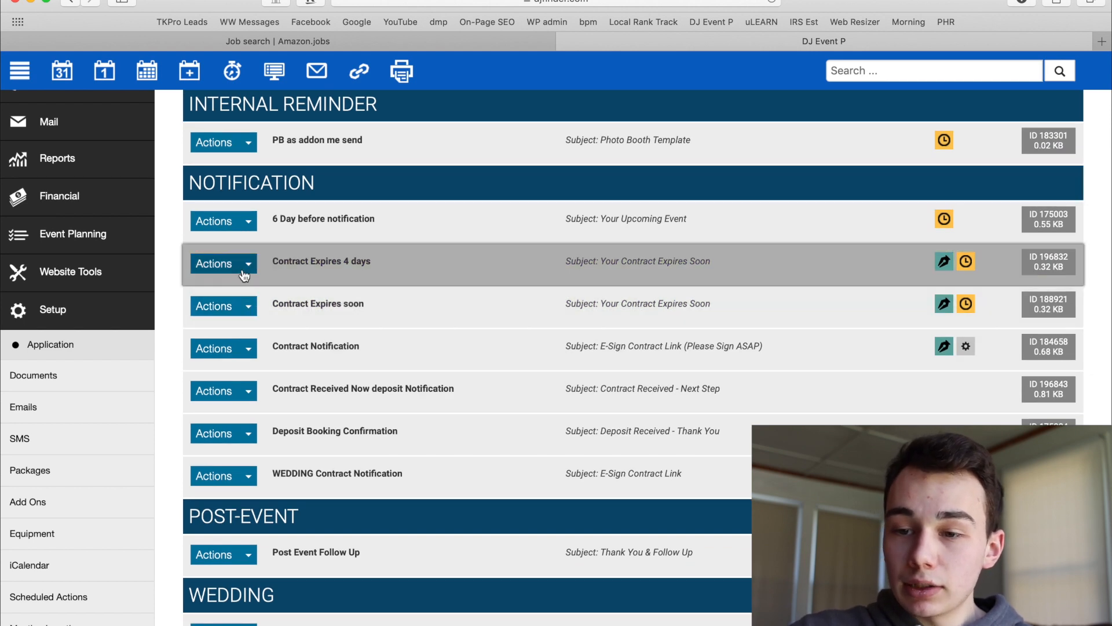
{"action": "left_click", "coordinate": [245, 264]}
{"action": "left_click", "coordinate": [253, 288]}
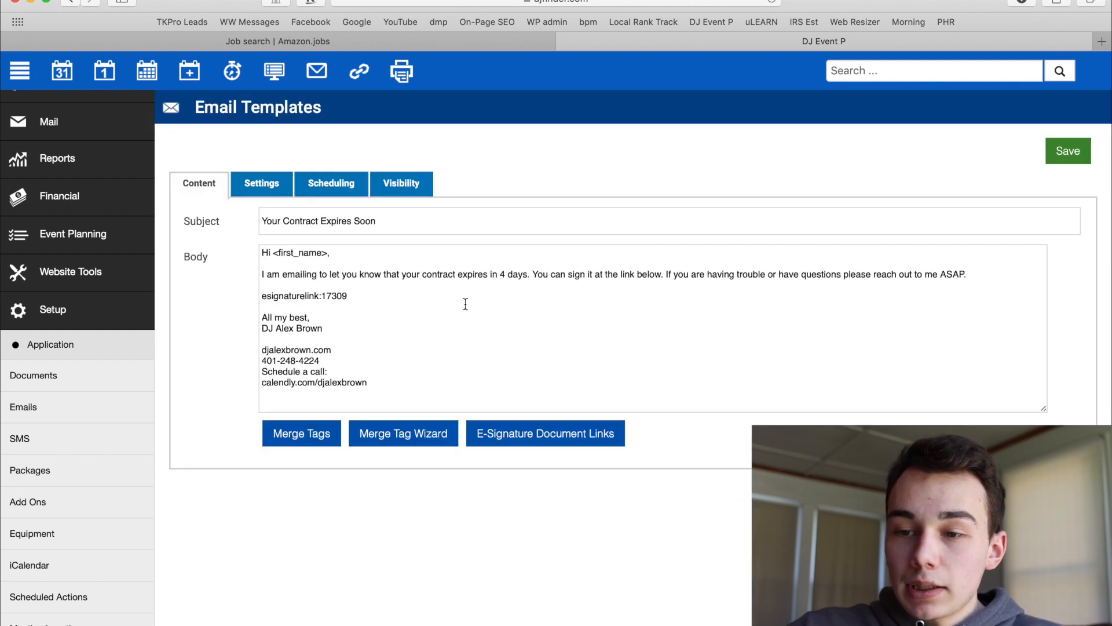
{"action": "left_click", "coordinate": [338, 185]}
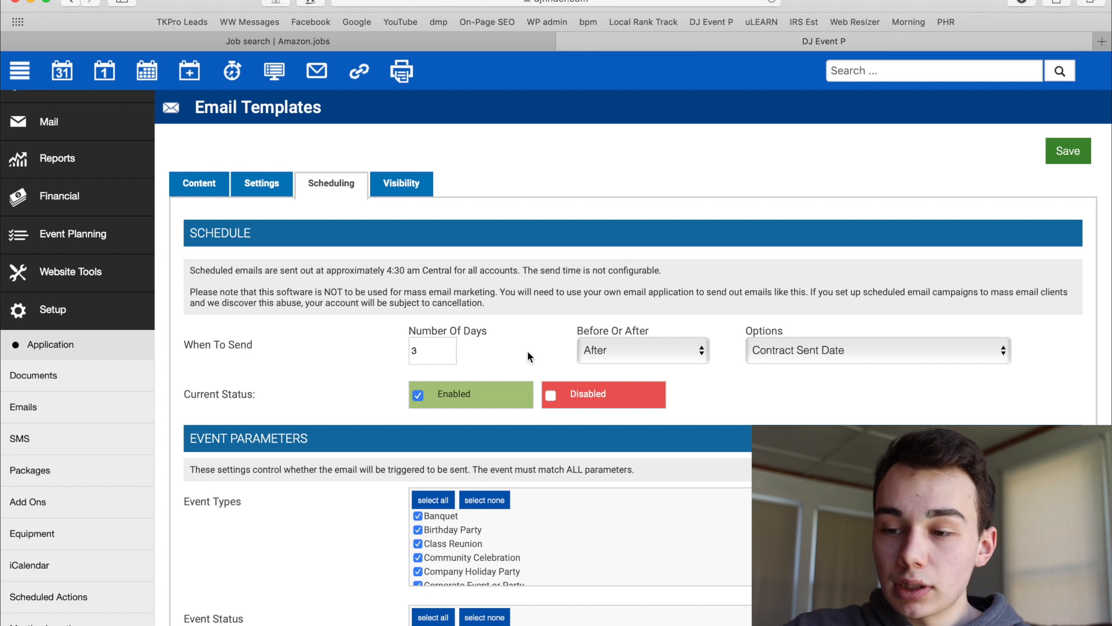
{"action": "scroll", "coordinate": [527, 352], "scroll_direction": "down", "scroll_amount": 2}
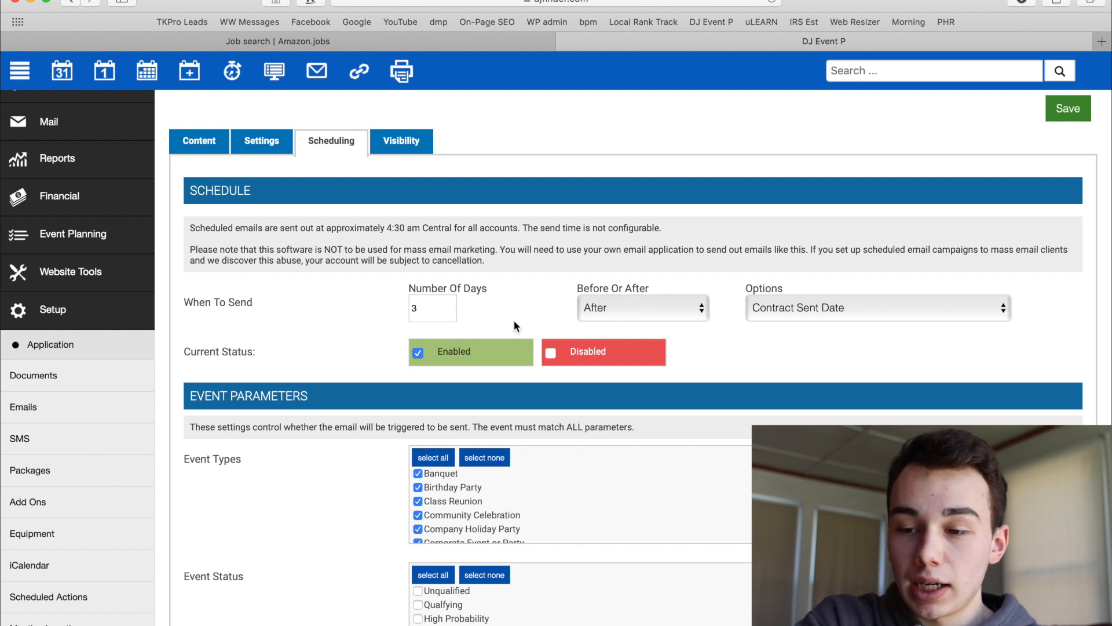
{"action": "left_click", "coordinate": [1069, 128]}
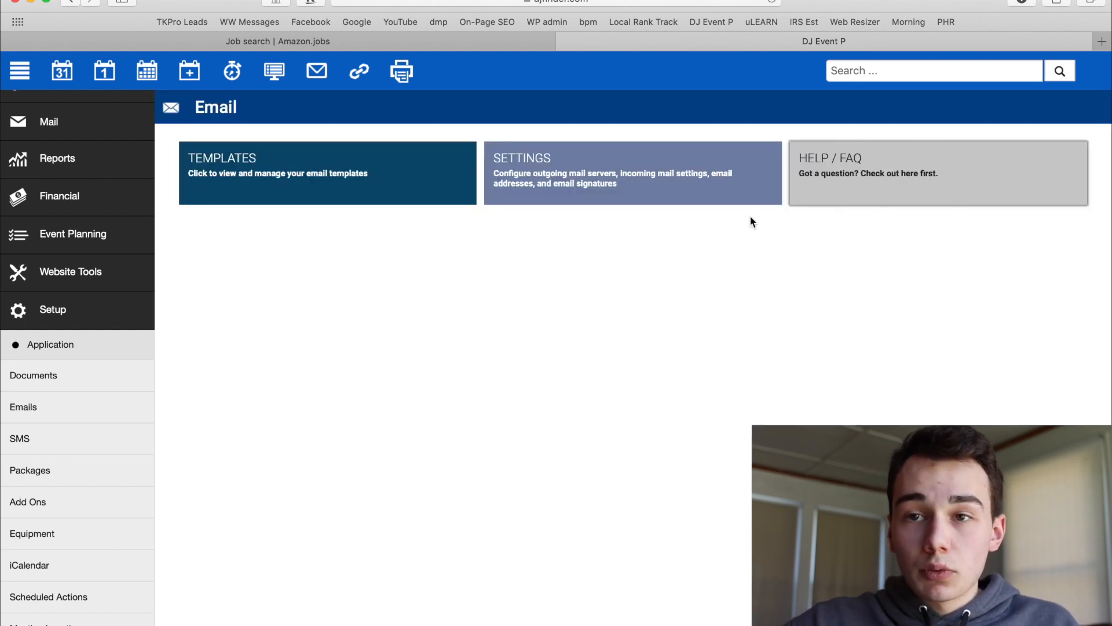
- Check the send schedule of the Contract Expires soon email template, saving it on exit
{"action": "scroll", "coordinate": [502, 375], "scroll_direction": "down", "scroll_amount": 5}
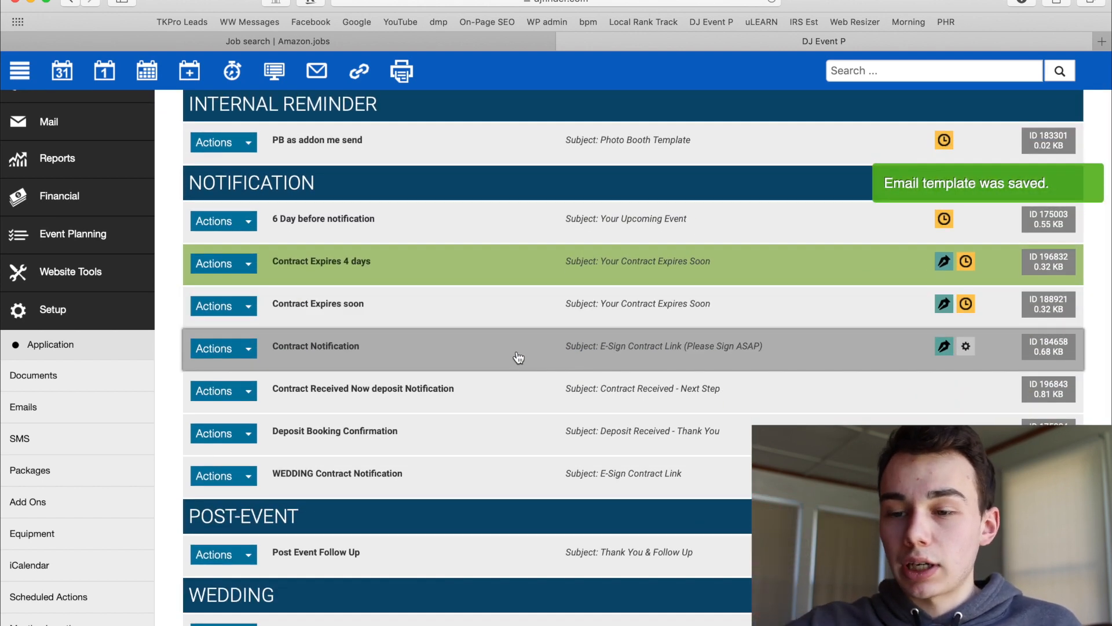
{"action": "left_click", "coordinate": [251, 305]}
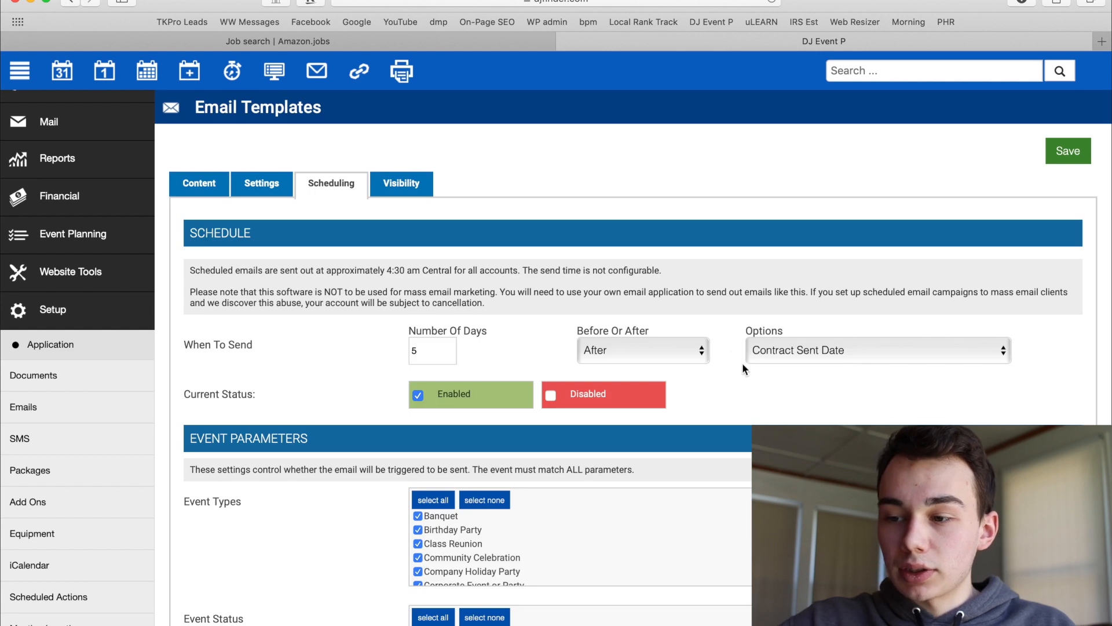
{"action": "left_click", "coordinate": [1051, 155]}
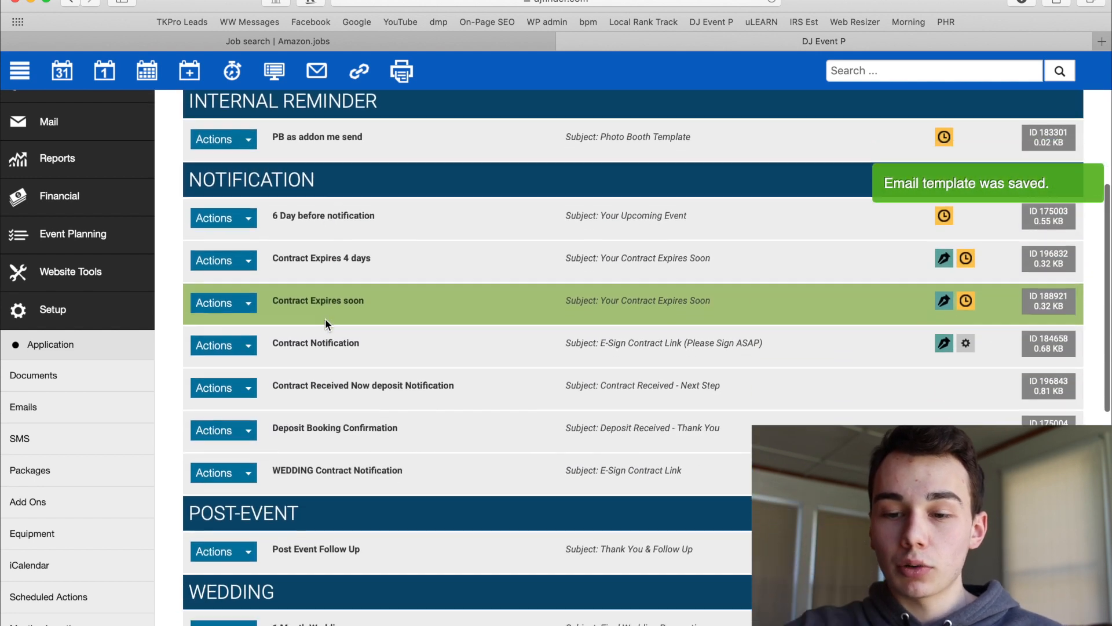
- Open the Booking Helpers in the application setup and look through the list of helpers
{"action": "scroll", "coordinate": [325, 318], "scroll_direction": "down", "scroll_amount": 2}
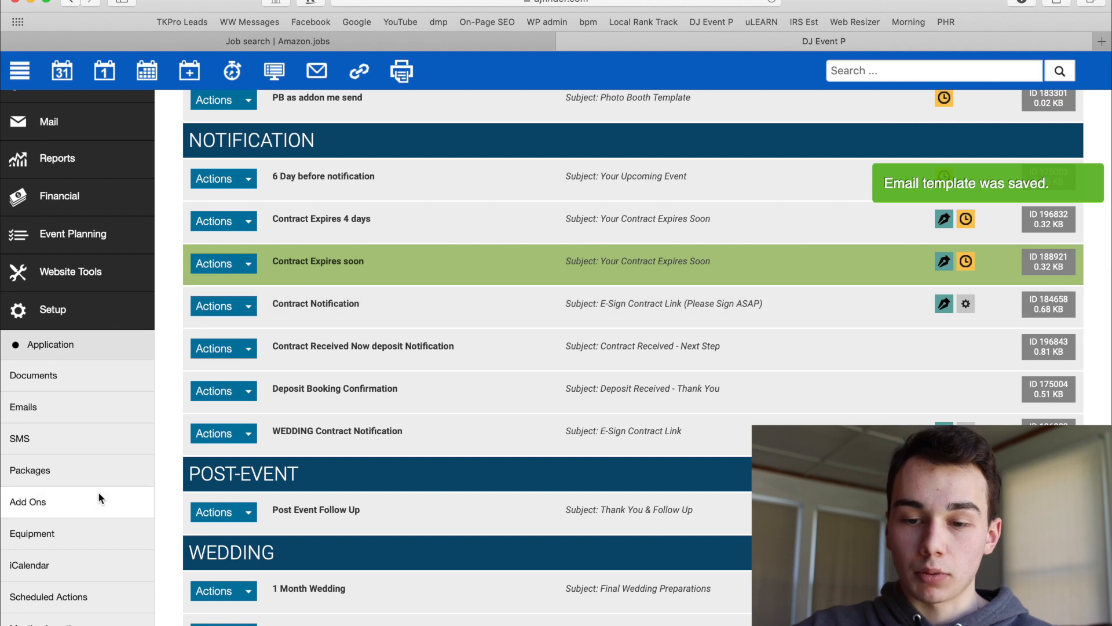
{"action": "left_click", "coordinate": [115, 345]}
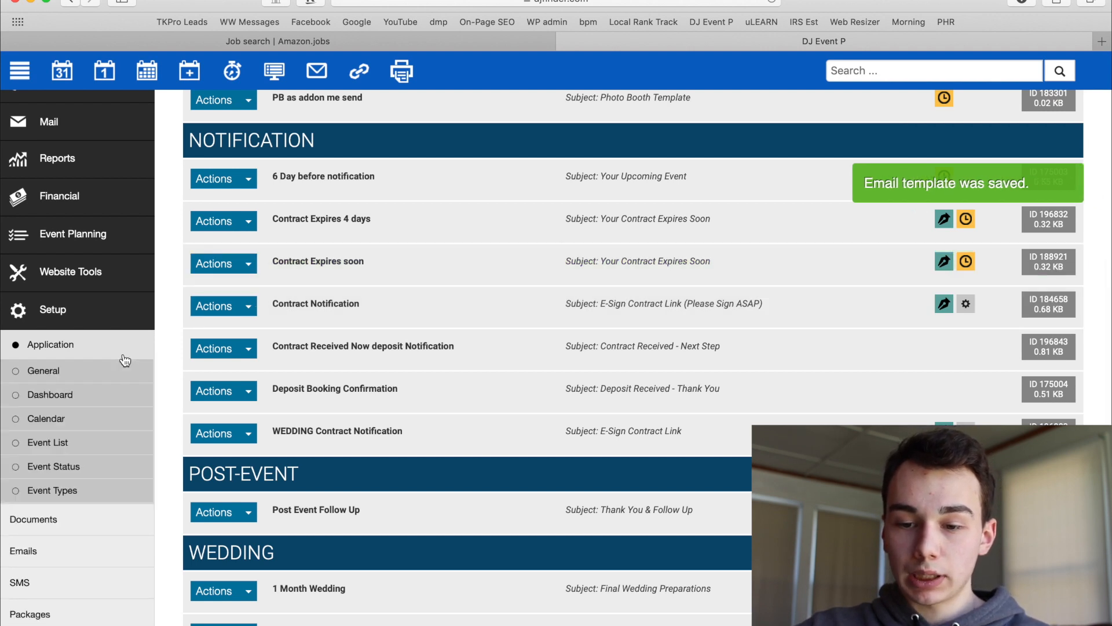
{"action": "scroll", "coordinate": [118, 371], "scroll_direction": "down", "scroll_amount": 4}
{"action": "scroll", "coordinate": [101, 457], "scroll_direction": "down", "scroll_amount": 3}
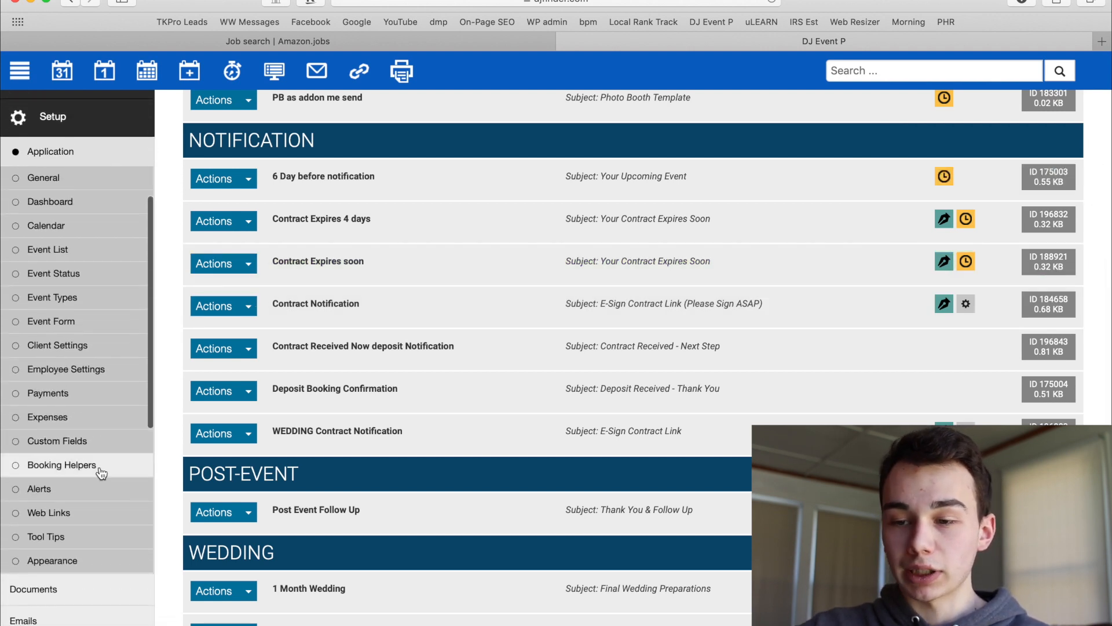
{"action": "left_click", "coordinate": [100, 462]}
{"action": "scroll", "coordinate": [358, 436], "scroll_direction": "down", "scroll_amount": 3}
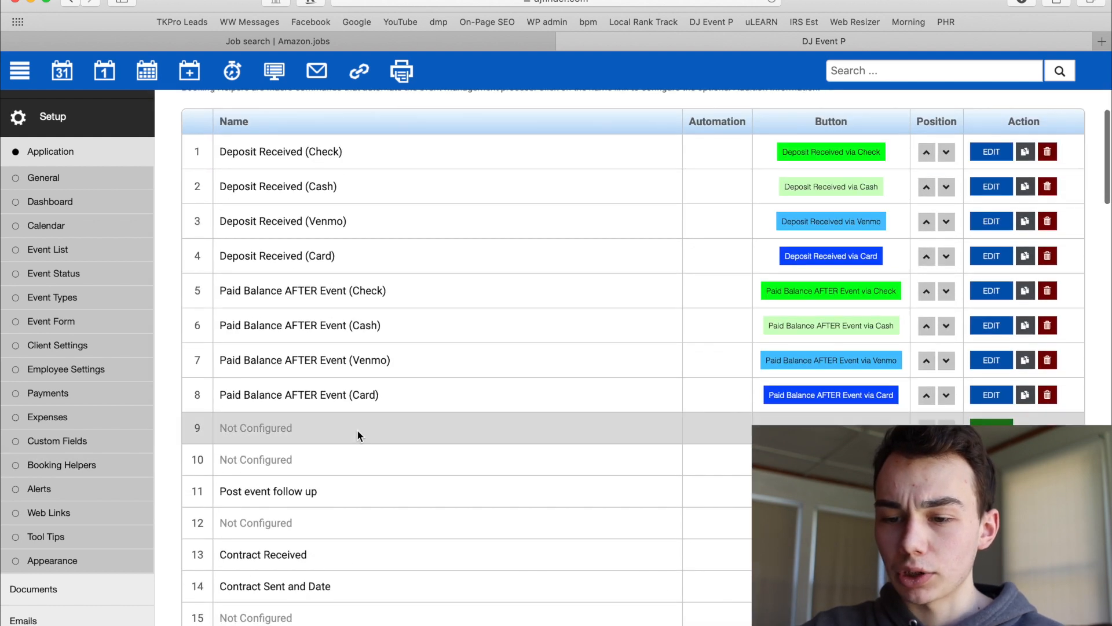
- Open the Contract Sent and Date booking helper, check which dates it sets, and save its settings
{"action": "scroll", "coordinate": [357, 435], "scroll_direction": "down", "scroll_amount": 4}
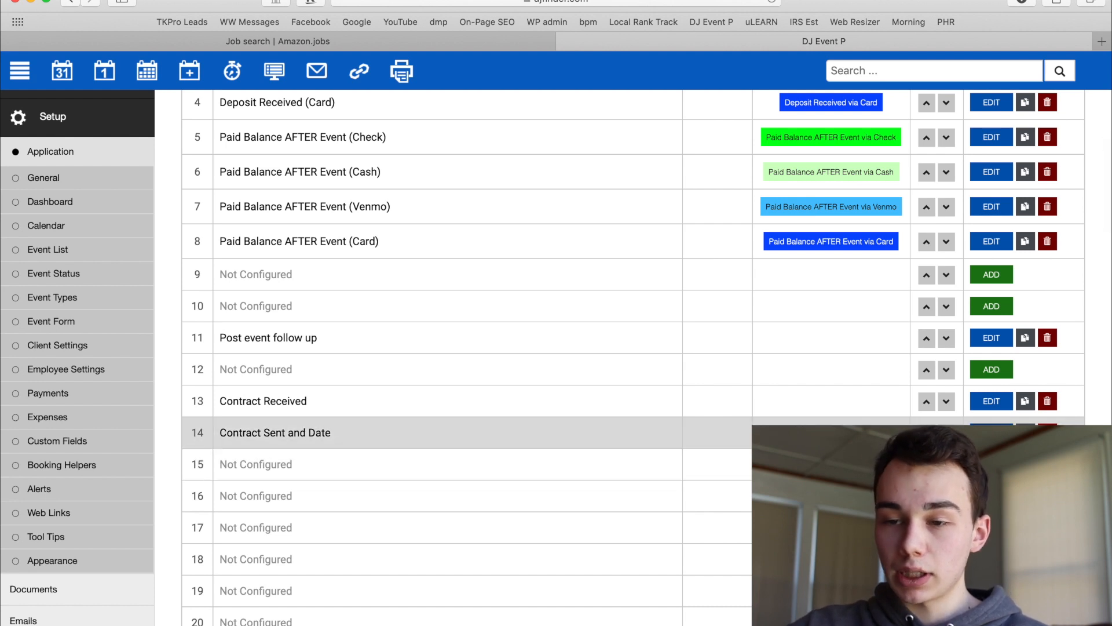
{"action": "left_click", "coordinate": [991, 433]}
{"action": "scroll", "coordinate": [610, 400], "scroll_direction": "down", "scroll_amount": 1}
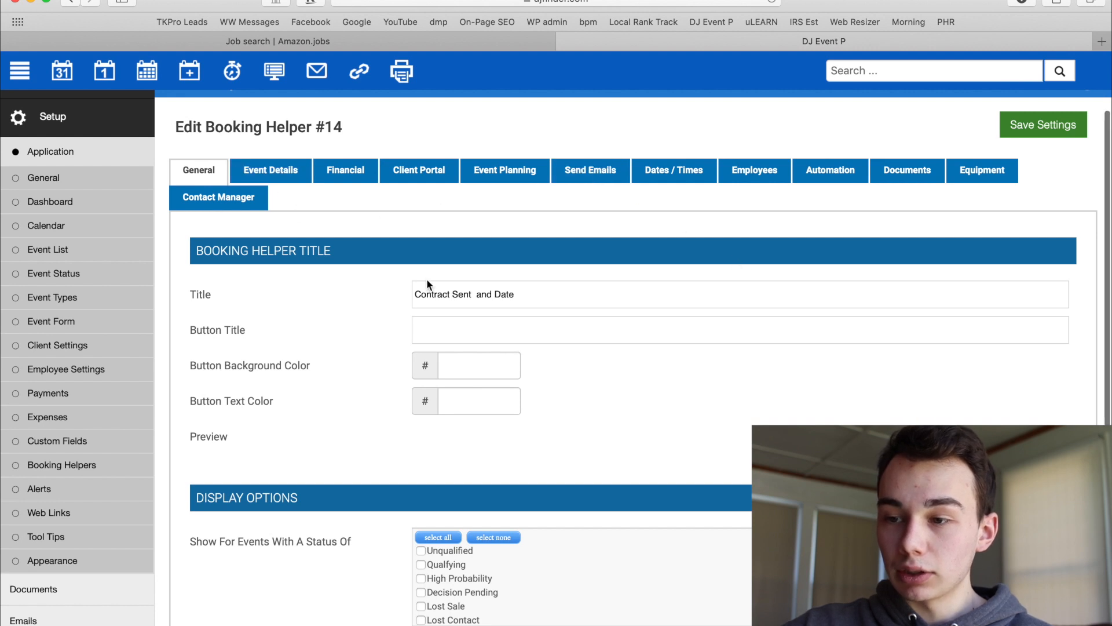
{"action": "left_click", "coordinate": [678, 176]}
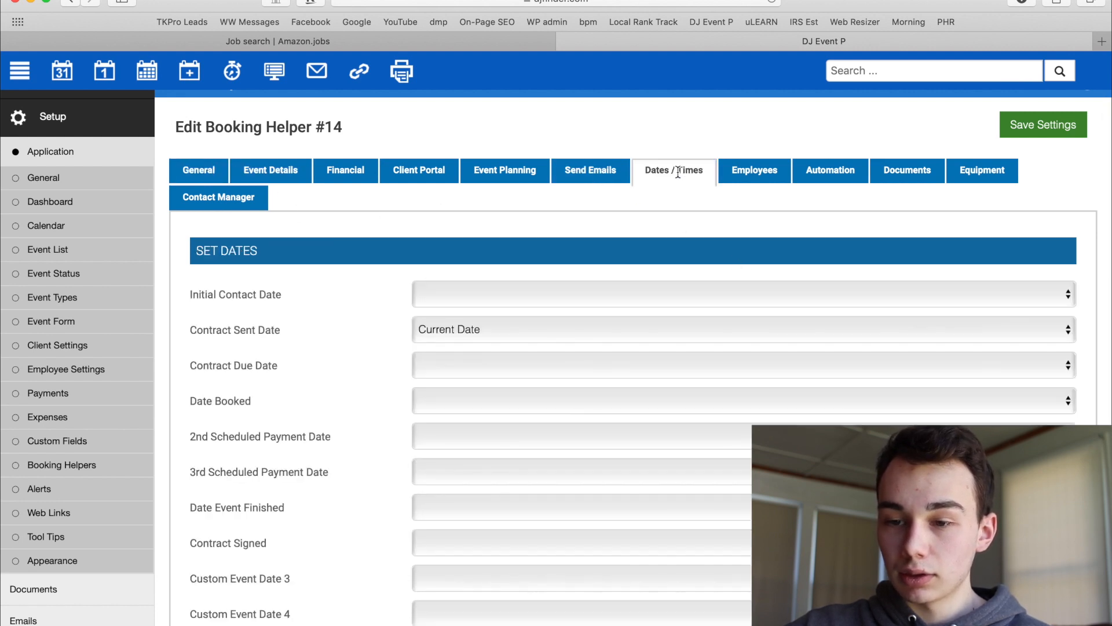
{"action": "scroll", "coordinate": [585, 315], "scroll_direction": "down", "scroll_amount": 1}
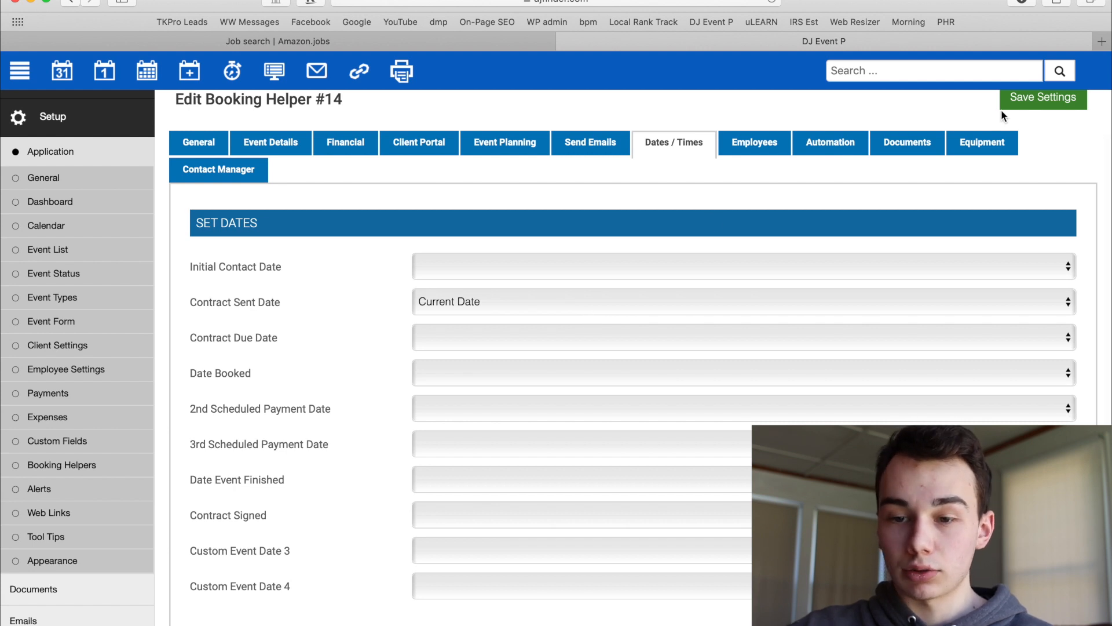
{"action": "left_click", "coordinate": [1037, 98]}
- Open the Contract Notification email template from the Emails setup for editing
{"action": "left_click", "coordinate": [81, 512]}
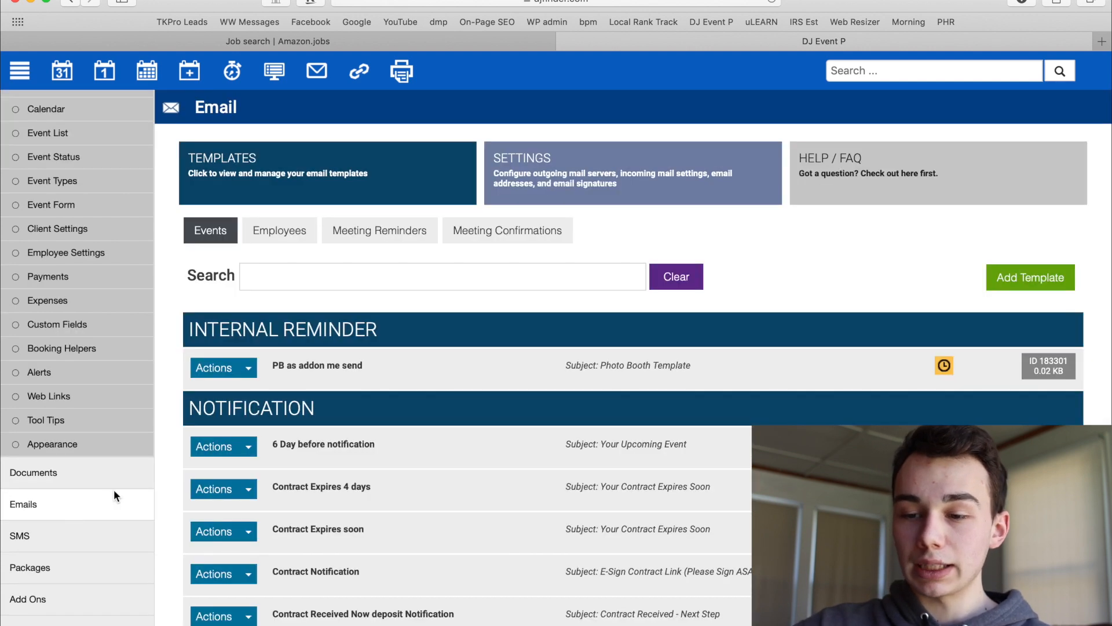
{"action": "scroll", "coordinate": [321, 454], "scroll_direction": "down", "scroll_amount": 3}
{"action": "scroll", "coordinate": [322, 459], "scroll_direction": "down", "scroll_amount": 2}
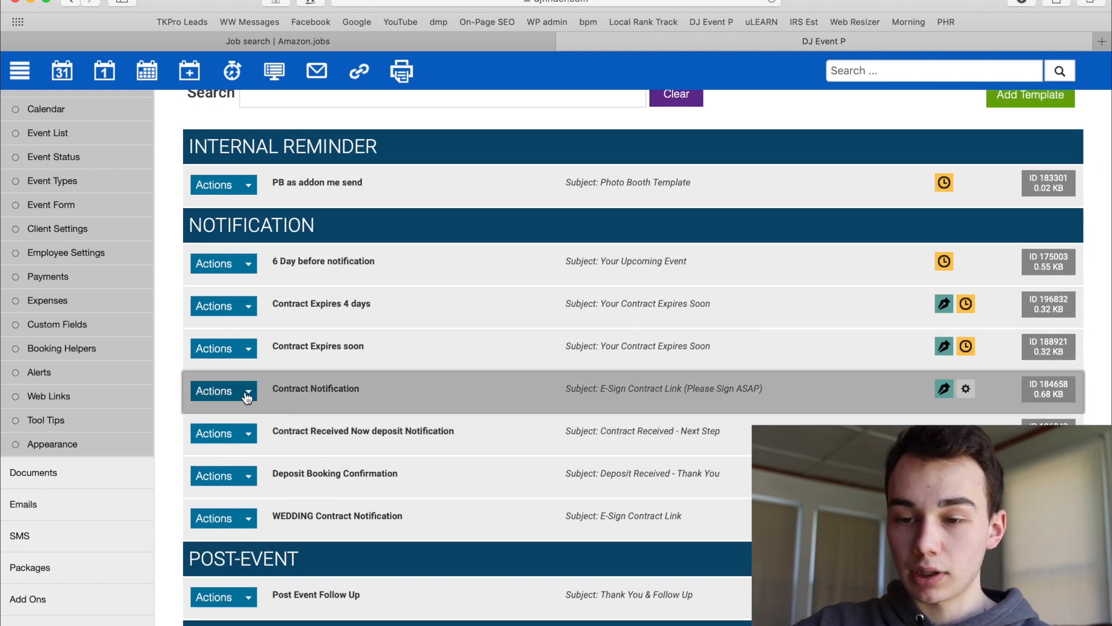
{"action": "left_click", "coordinate": [248, 396]}
{"action": "left_click", "coordinate": [255, 426]}
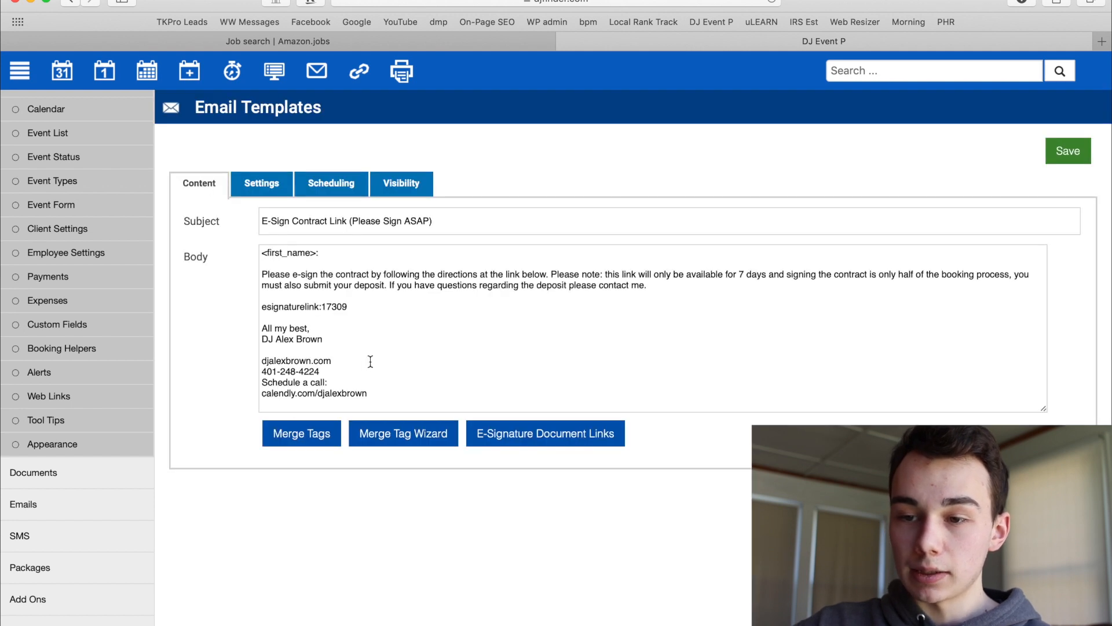
- In the Contract Notification template's settings, set the event status applied after sending the email to Contract Sent
{"action": "left_click", "coordinate": [318, 183]}
{"action": "left_click", "coordinate": [264, 183]}
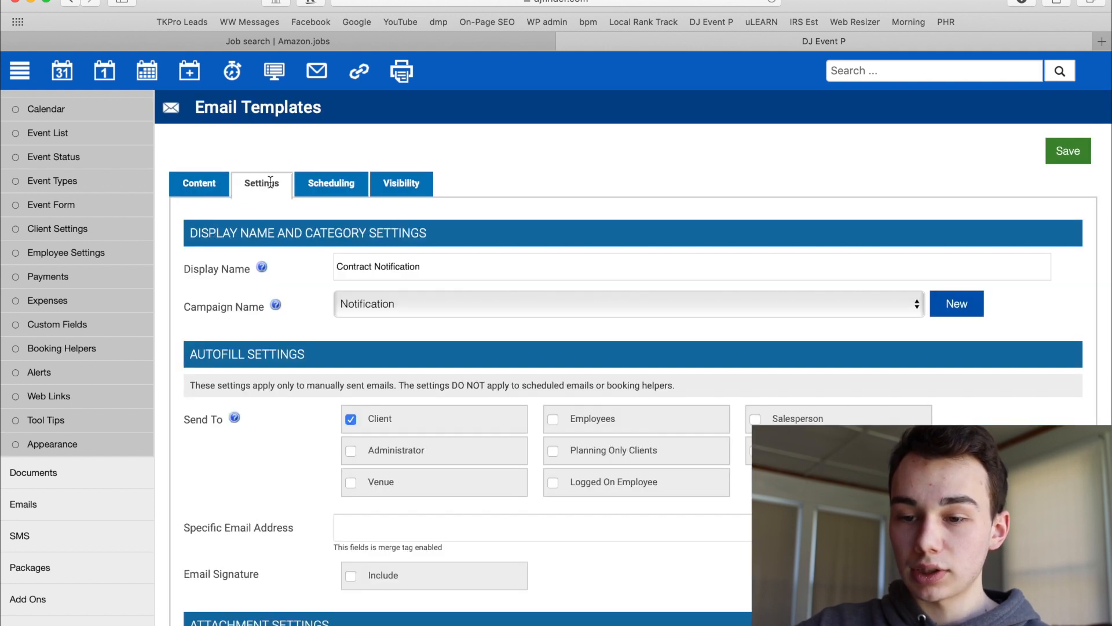
{"action": "scroll", "coordinate": [379, 323], "scroll_direction": "down", "scroll_amount": 5}
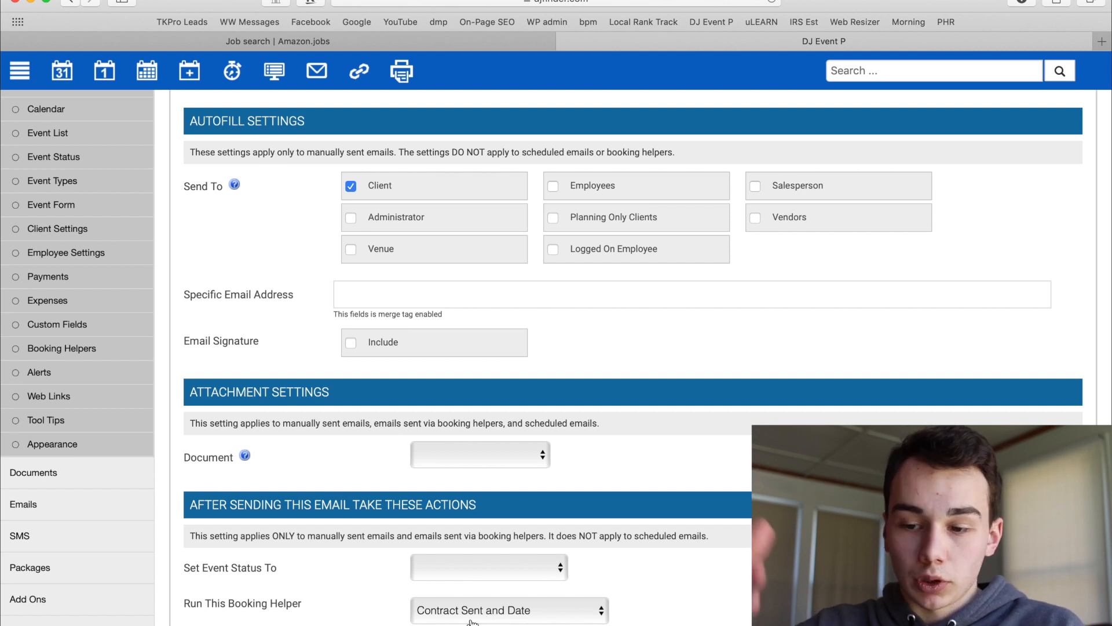
{"action": "left_click", "coordinate": [475, 578]}
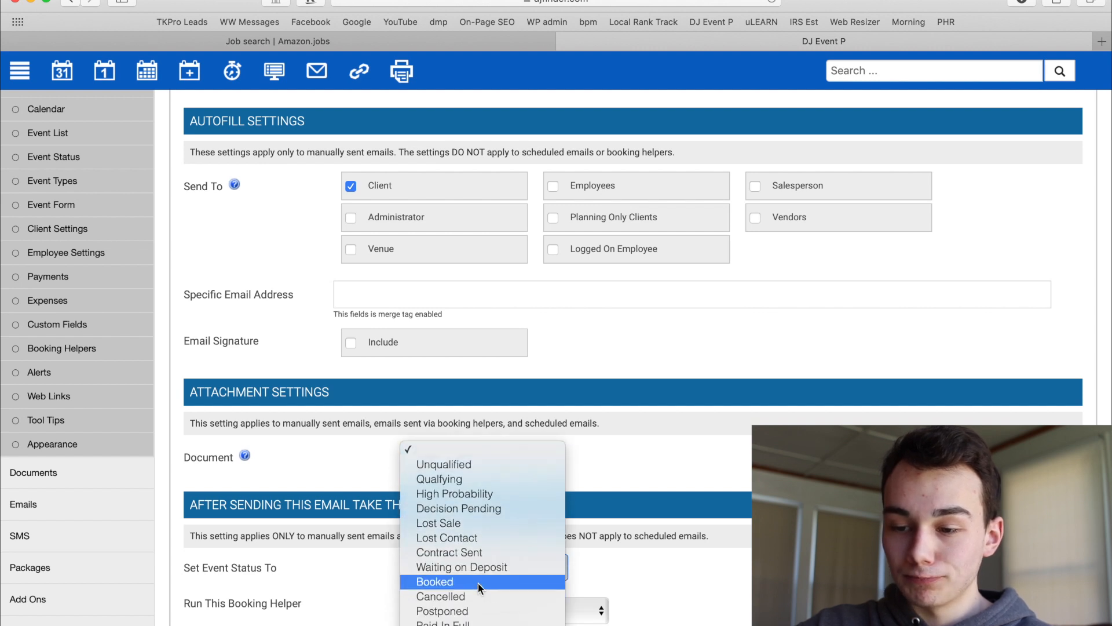
{"action": "left_click", "coordinate": [482, 551]}
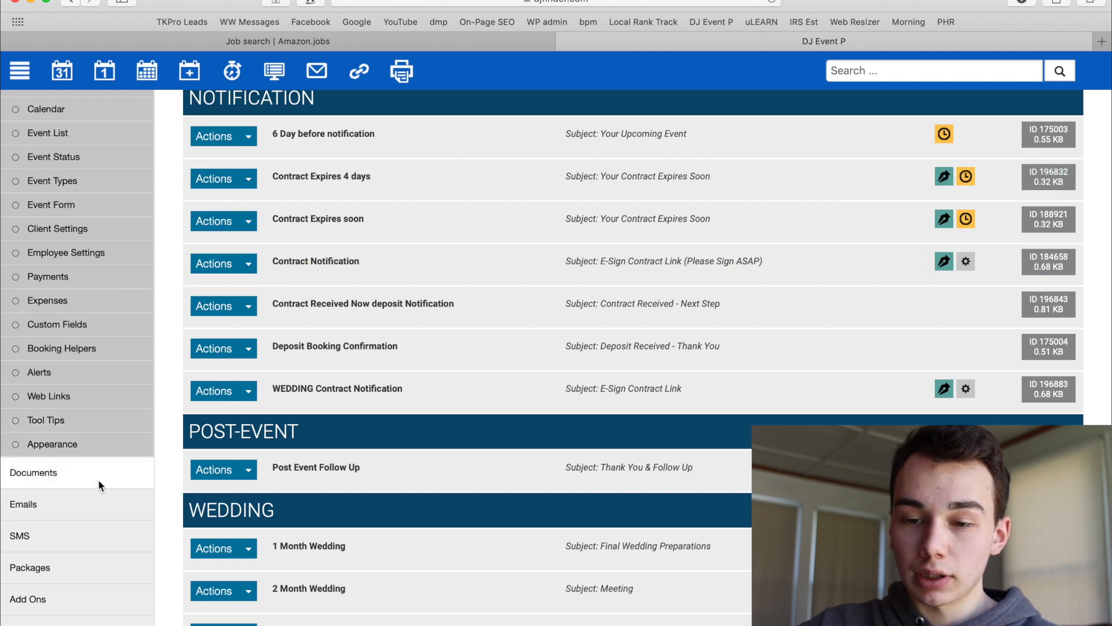
- Open the Regular Event Contract document for editing and show its e-signature settings
{"action": "left_click", "coordinate": [112, 474]}
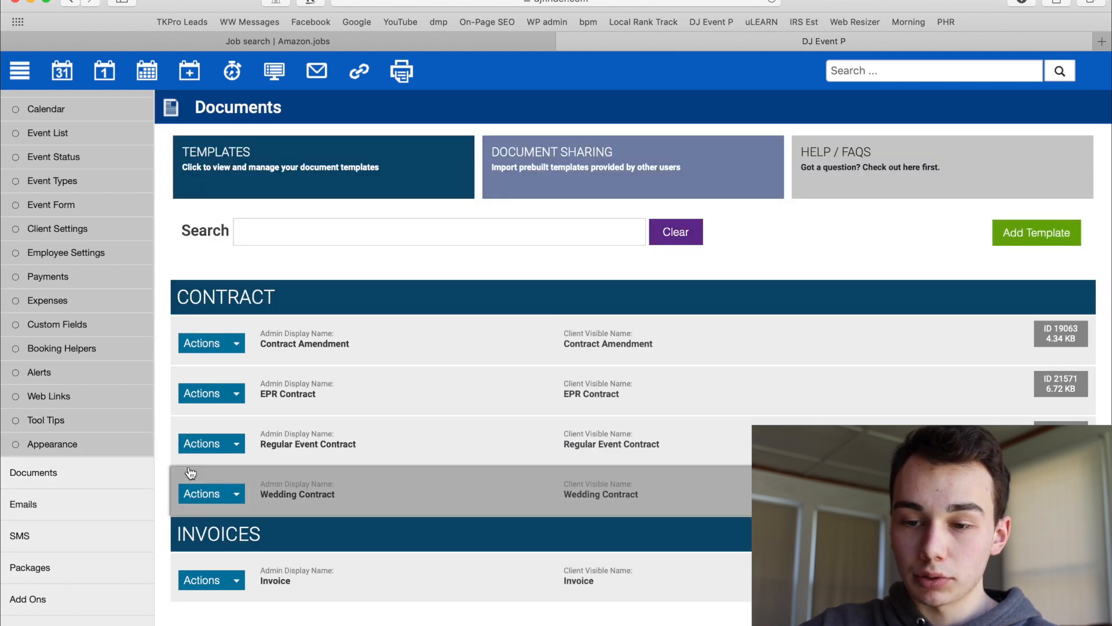
{"action": "left_click", "coordinate": [235, 445]}
{"action": "left_click", "coordinate": [248, 471]}
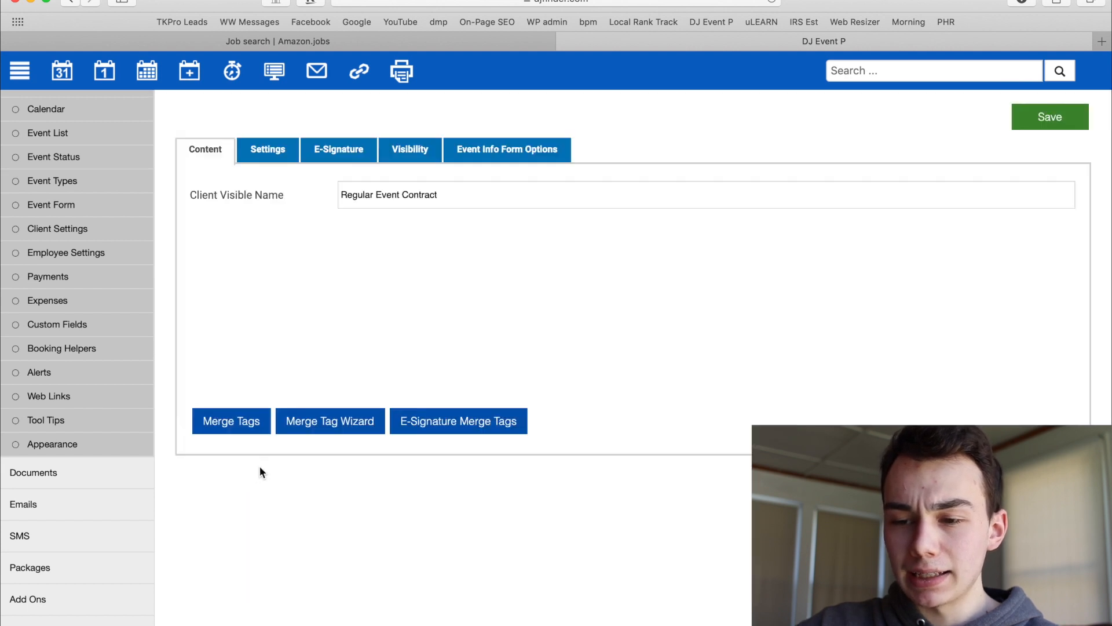
{"action": "left_click", "coordinate": [277, 155]}
{"action": "left_click", "coordinate": [342, 150]}
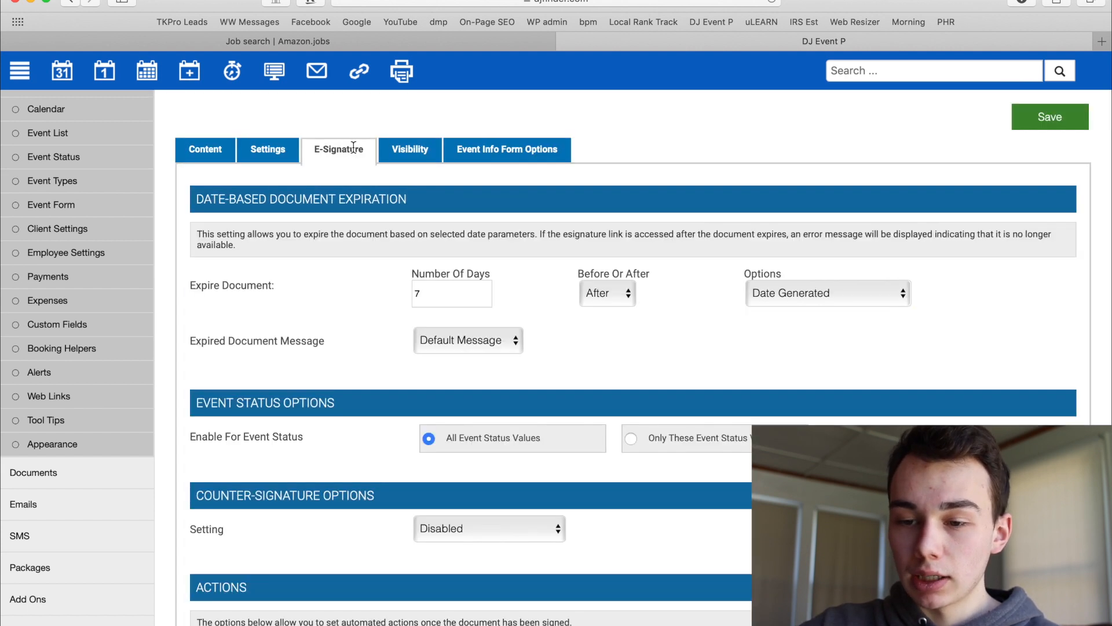
- Review the Regular Event Contract's automated actions after signing, including event status, redirect and booking helper options, and its email notifications
{"action": "scroll", "coordinate": [425, 456], "scroll_direction": "down", "scroll_amount": 5}
{"action": "scroll", "coordinate": [425, 456], "scroll_direction": "down", "scroll_amount": 8}
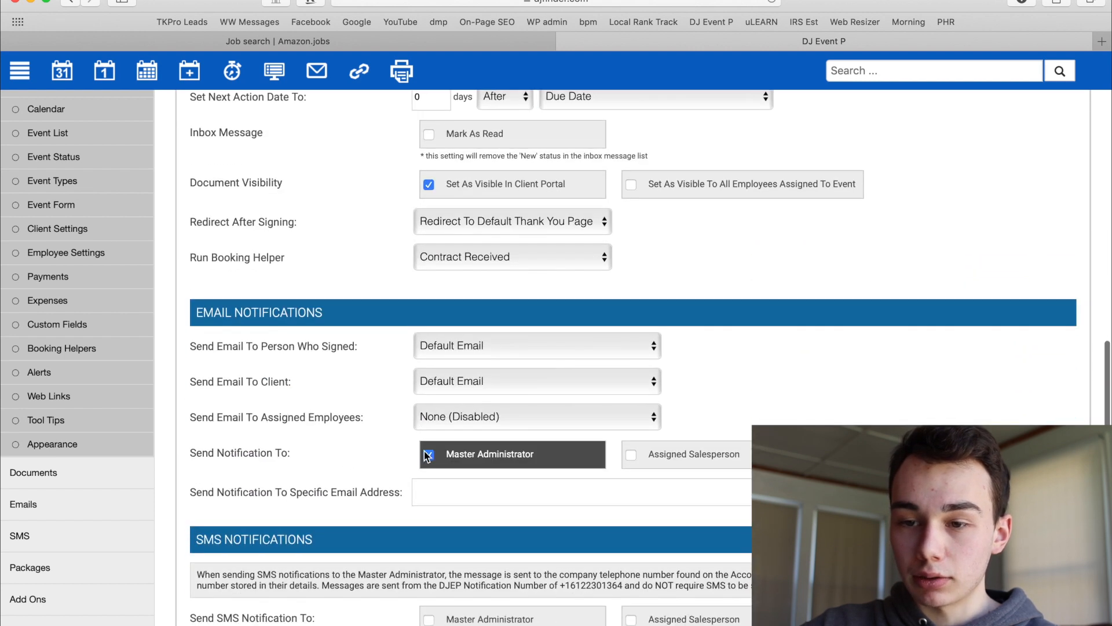
{"action": "scroll", "coordinate": [425, 456], "scroll_direction": "up", "scroll_amount": 3}
{"action": "scroll", "coordinate": [424, 456], "scroll_direction": "up", "scroll_amount": 3}
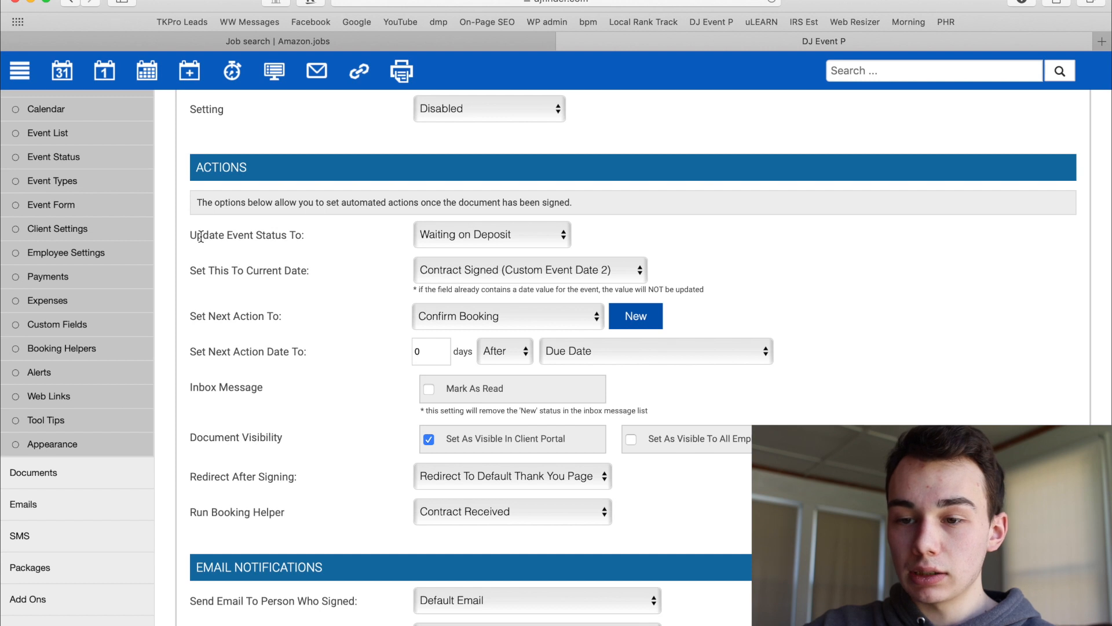
{"action": "left_click_drag", "start_coordinate": [201, 236], "coordinate": [296, 238]}
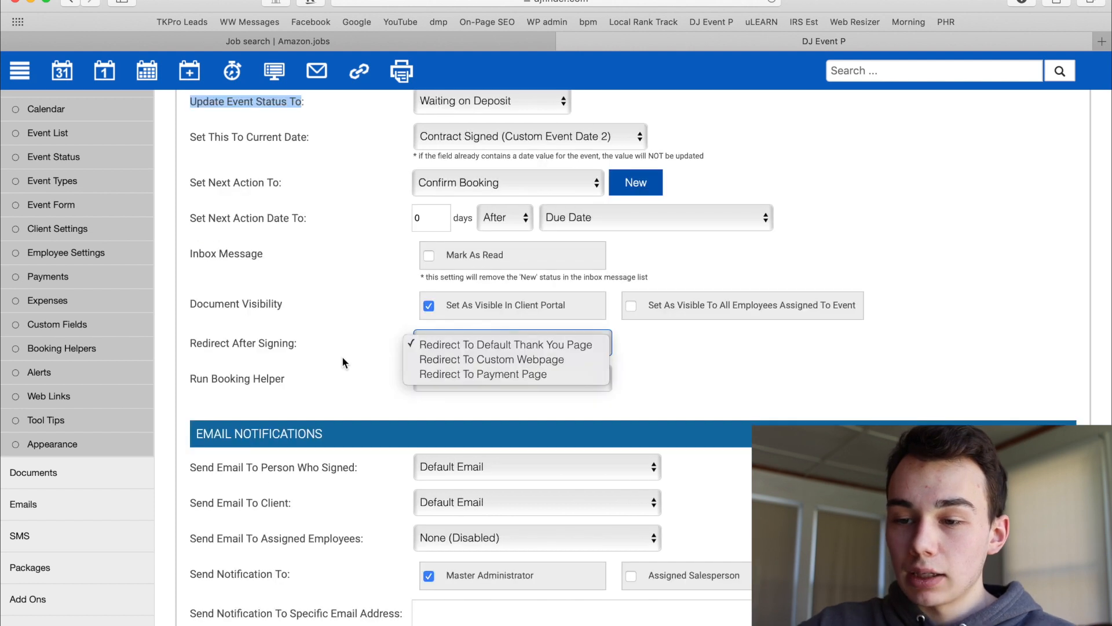
{"action": "left_click", "coordinate": [342, 355]}
{"action": "scroll", "coordinate": [342, 356], "scroll_direction": "down", "scroll_amount": 1}
{"action": "left_click", "coordinate": [458, 347]}
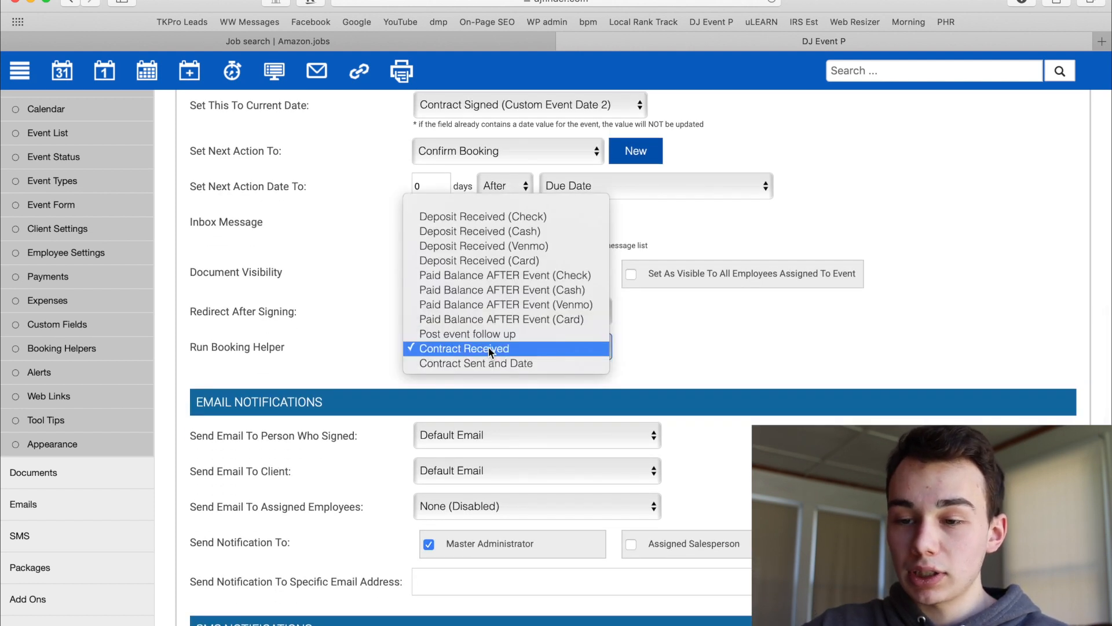
{"action": "left_click", "coordinate": [468, 349]}
{"action": "scroll", "coordinate": [468, 349], "scroll_direction": "down", "scroll_amount": 1}
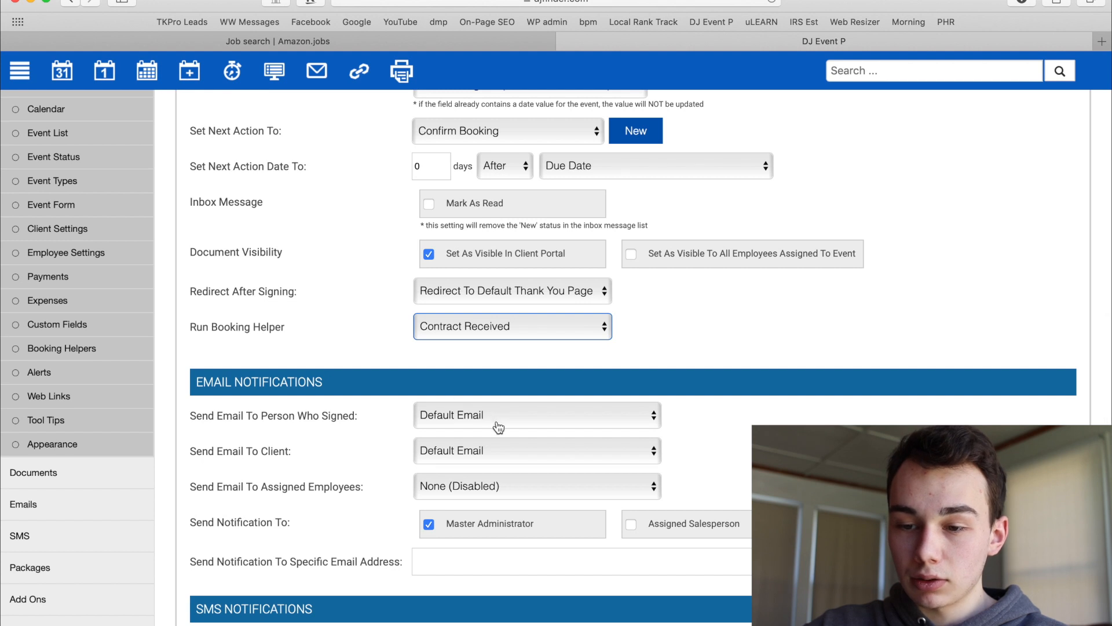
{"action": "scroll", "coordinate": [499, 427], "scroll_direction": "down", "scroll_amount": 1}
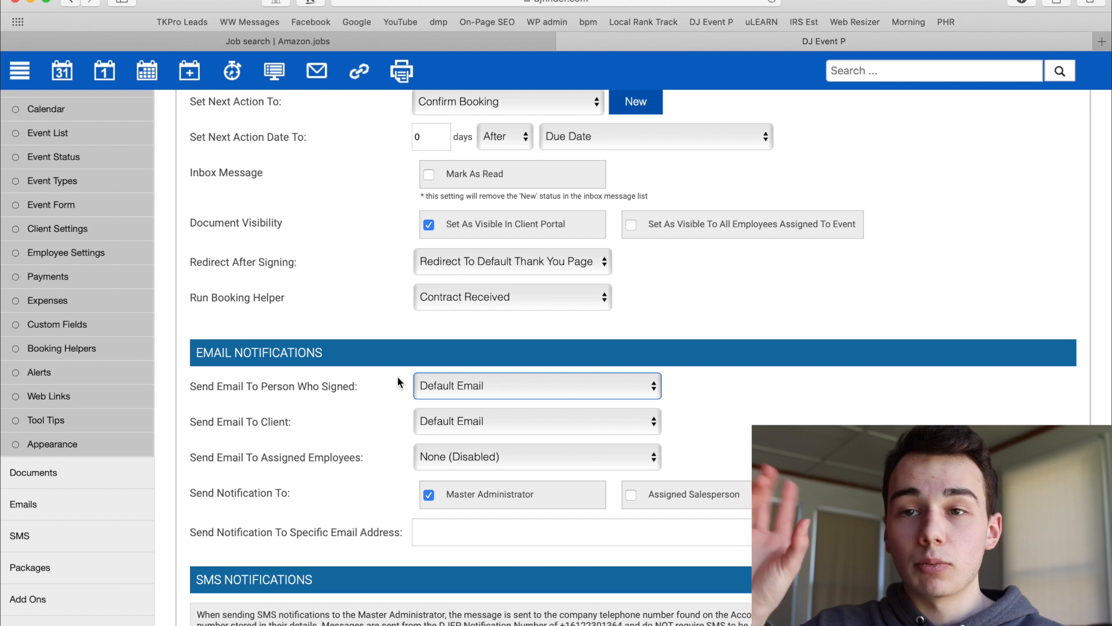
- Open the Contract Received booking helper for editing and show its email sending settings
{"action": "left_click", "coordinate": [91, 352]}
{"action": "scroll", "coordinate": [377, 391], "scroll_direction": "down", "scroll_amount": 5}
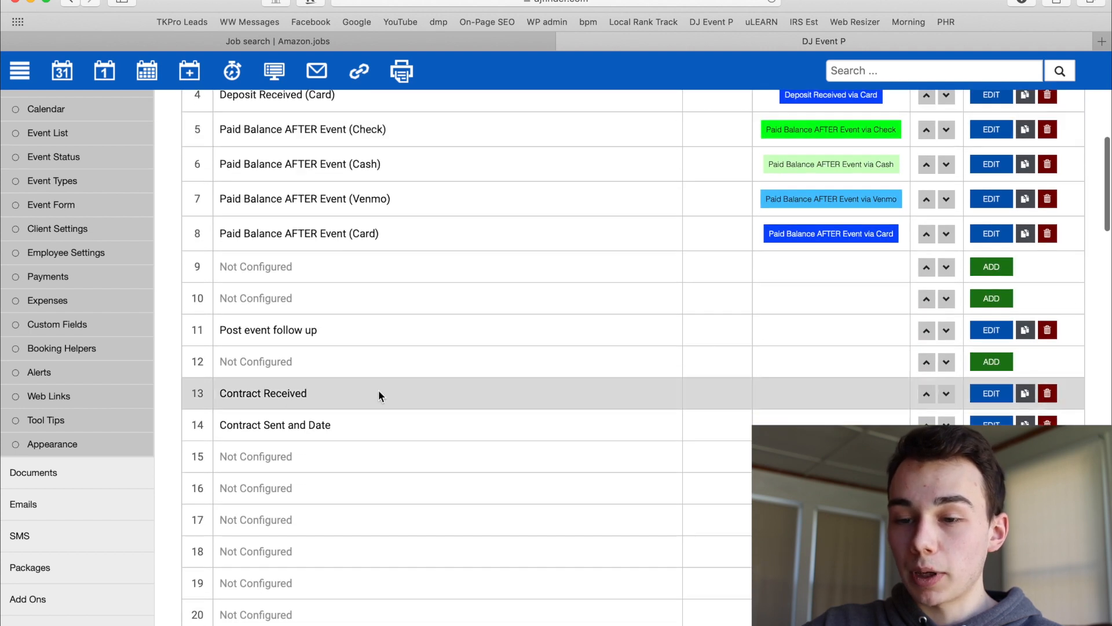
{"action": "scroll", "coordinate": [411, 398], "scroll_direction": "down", "scroll_amount": 2}
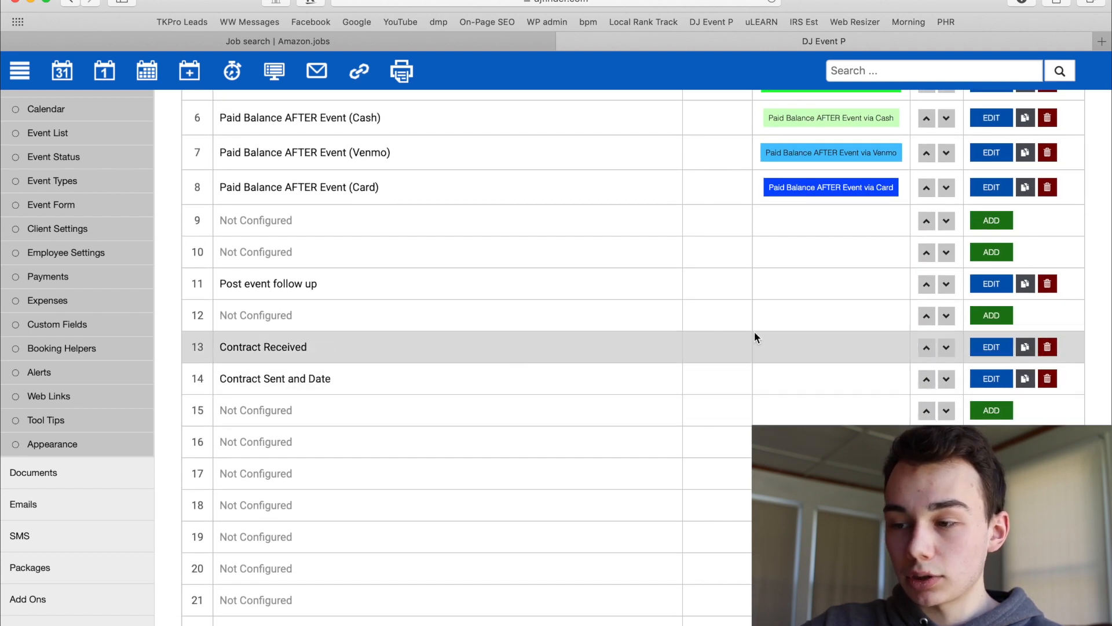
{"action": "left_click", "coordinate": [992, 348]}
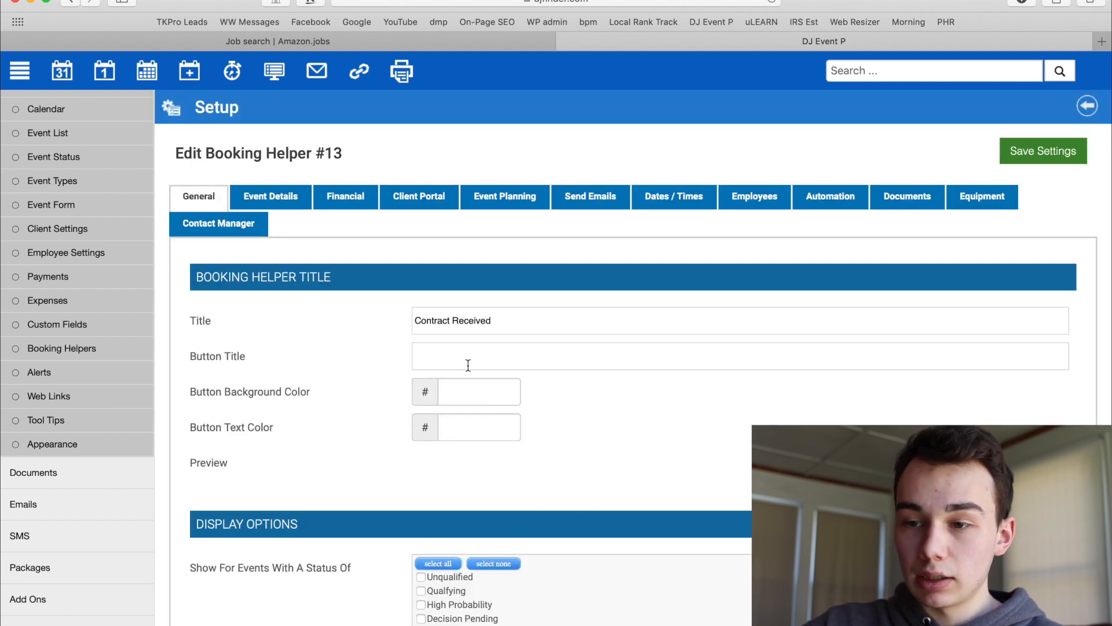
{"action": "scroll", "coordinate": [467, 362], "scroll_direction": "down", "scroll_amount": 1}
{"action": "left_click", "coordinate": [605, 163]}
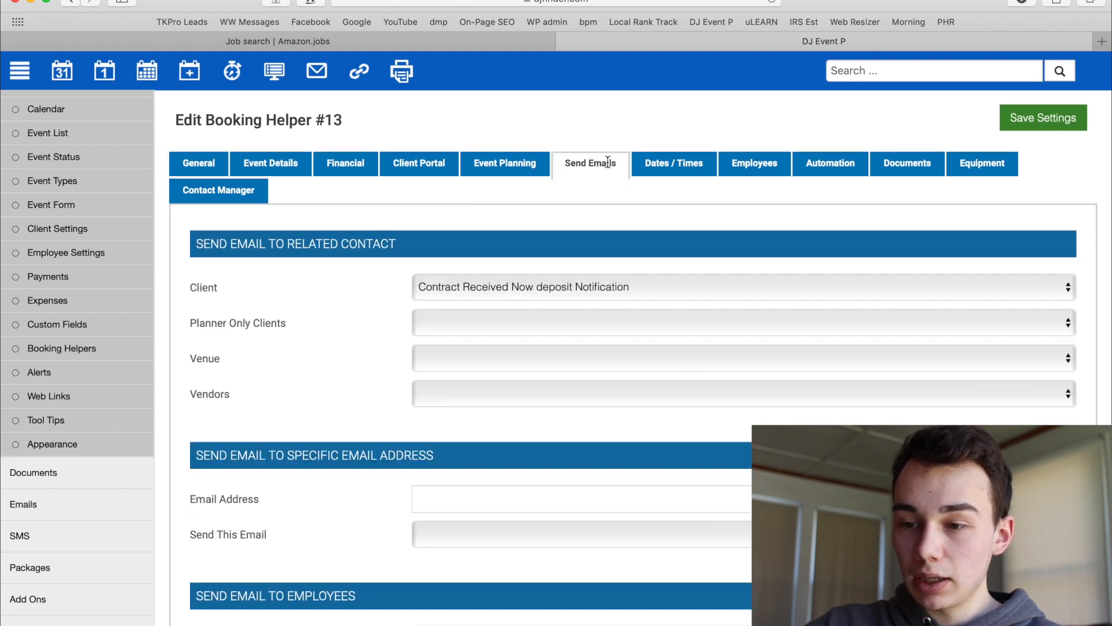
- Check which email template the Contract Received helper sends to the client, and save the helper's settings
{"action": "left_click", "coordinate": [549, 294]}
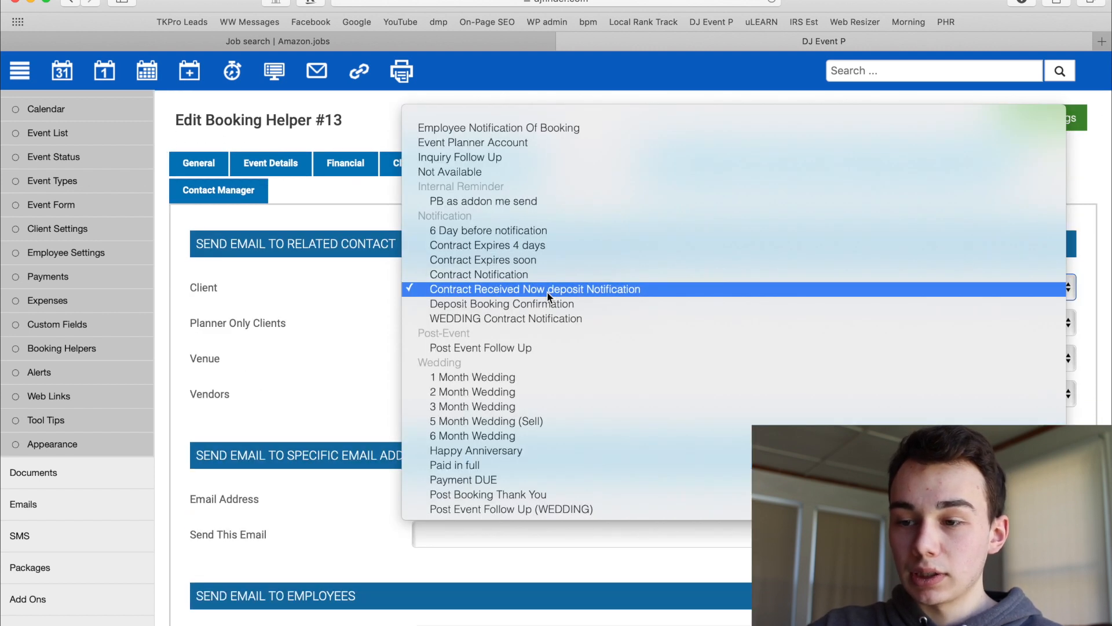
{"action": "left_click", "coordinate": [357, 292]}
{"action": "double_click", "coordinate": [357, 292]}
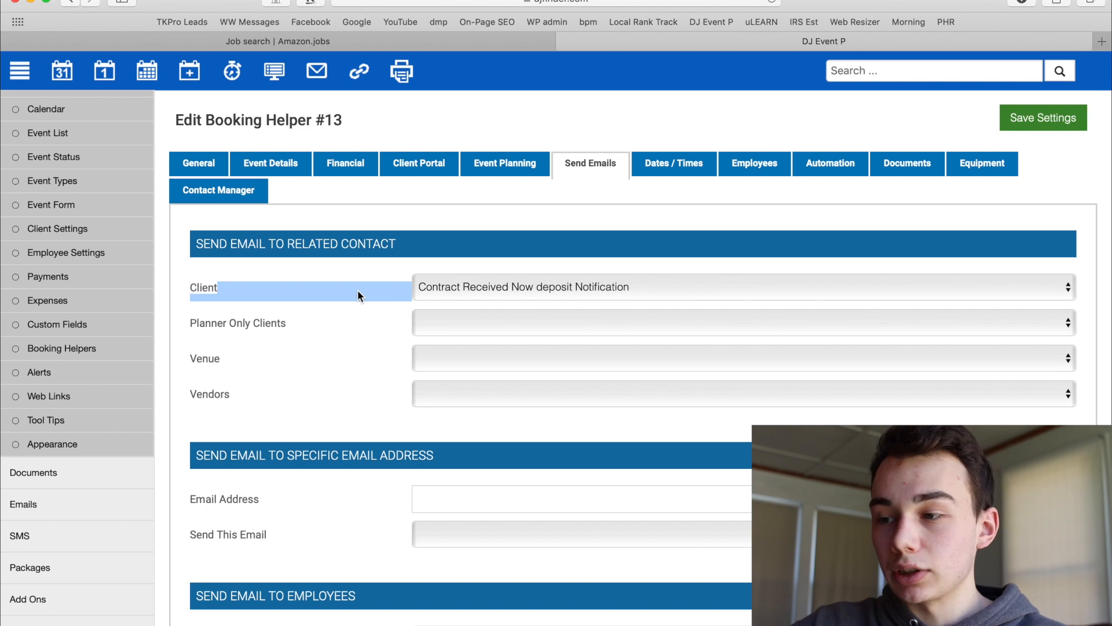
{"action": "left_click", "coordinate": [1060, 118]}
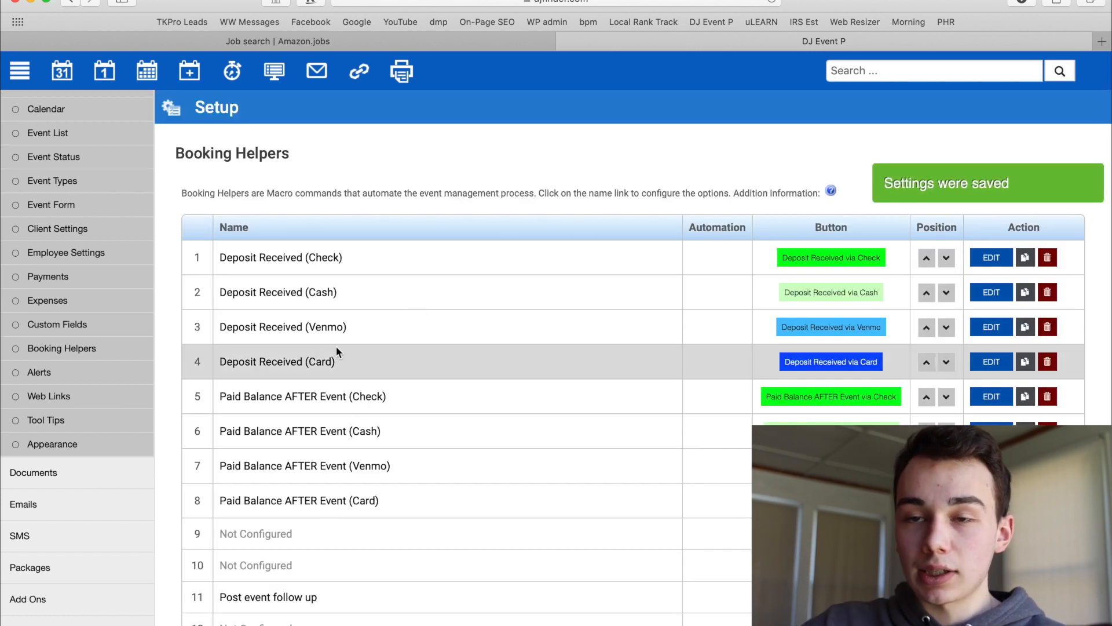
{"action": "scroll", "coordinate": [335, 346], "scroll_direction": "down", "scroll_amount": 1}
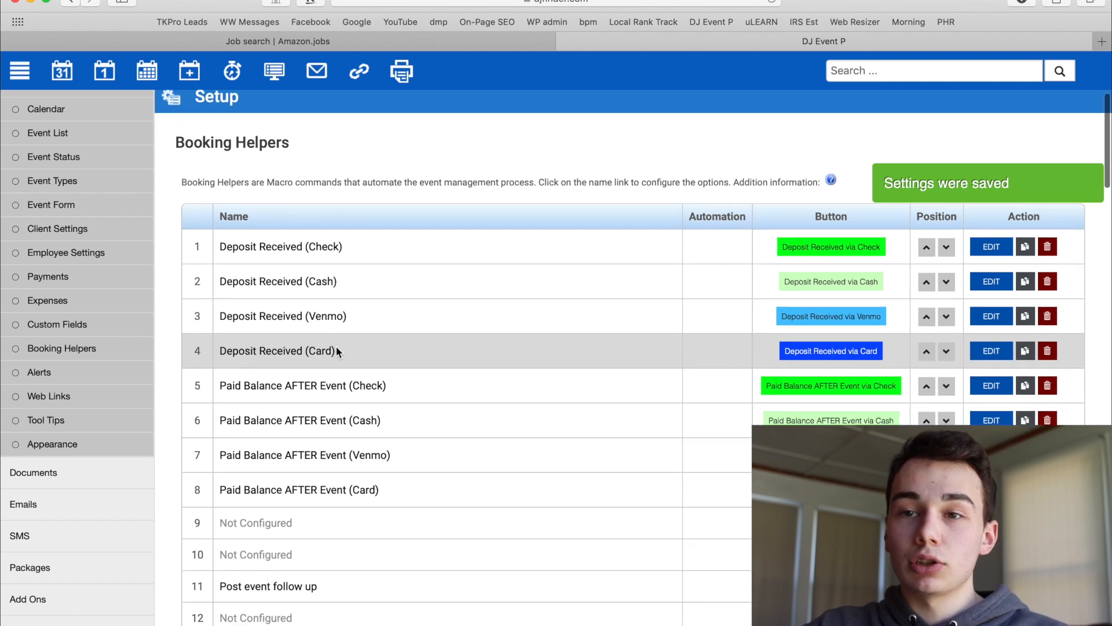